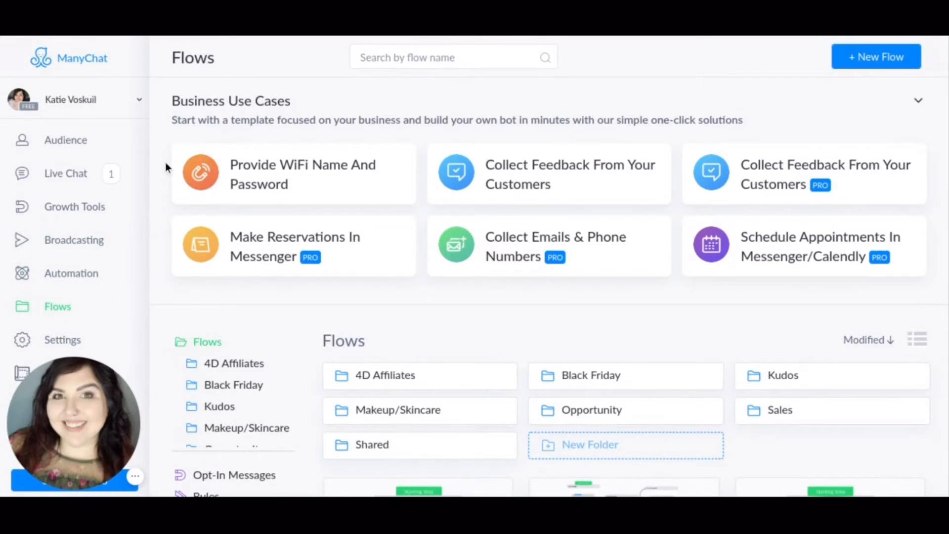
# Open the "$25 and under flash sale May 2020 (Shared)" flow from the Shared folder for editing.
pyautogui.scroll(-3, 166, 167)
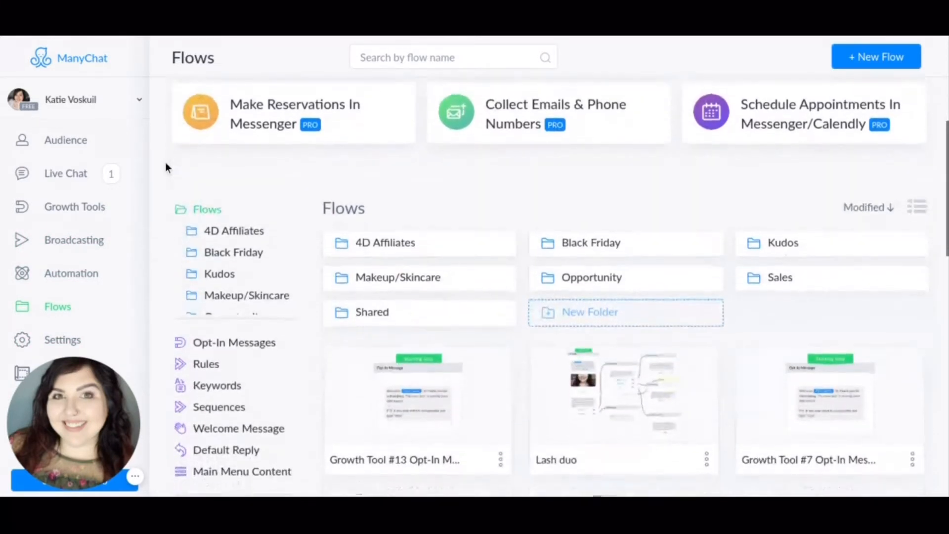
pyautogui.scroll(-2, 165, 167)
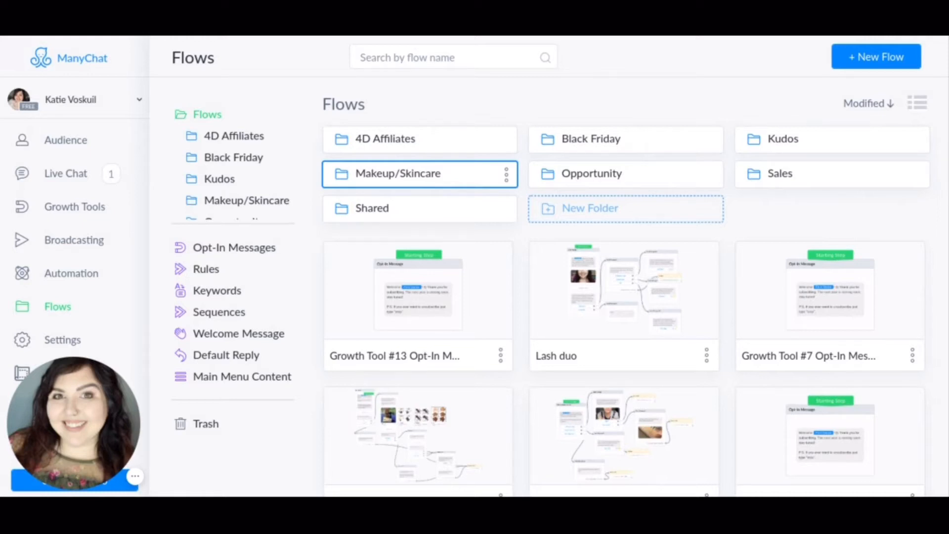
pyautogui.click(419, 213)
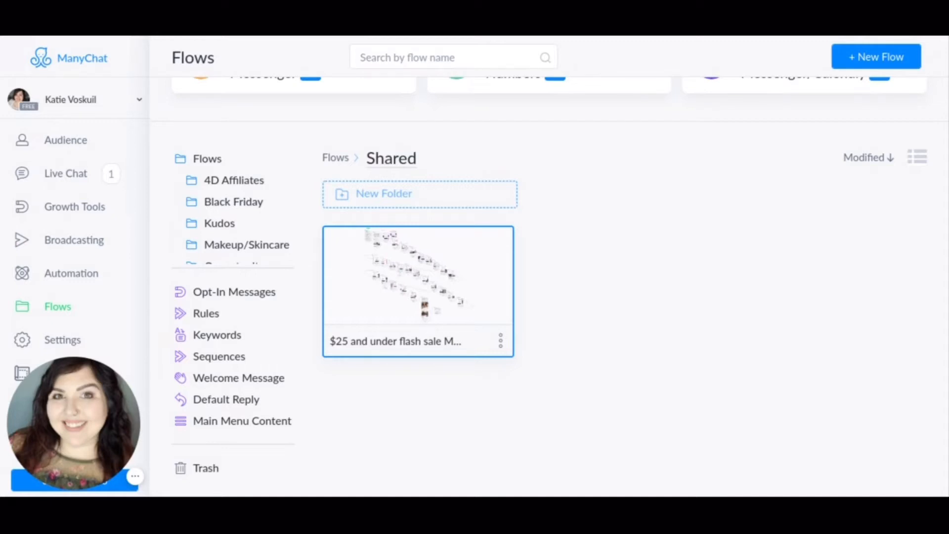
pyautogui.click(443, 346)
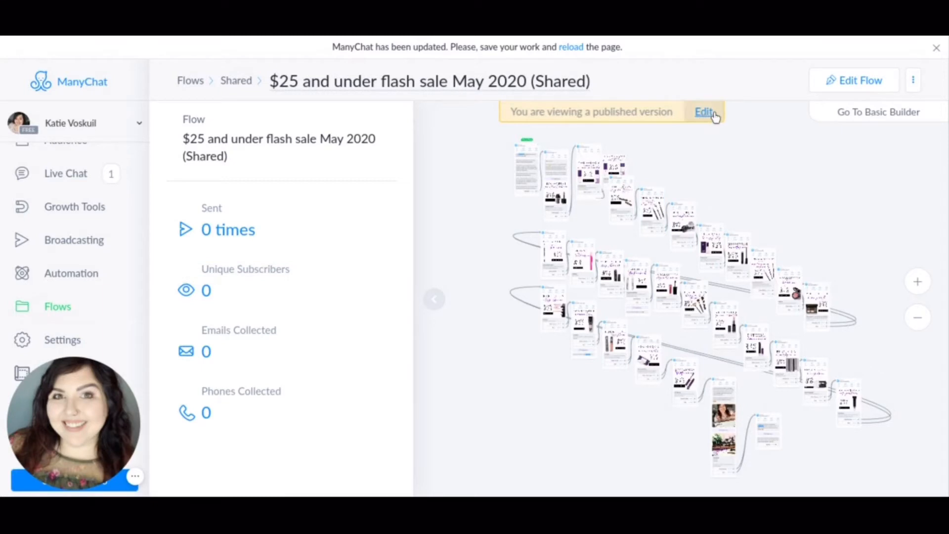
pyautogui.click(845, 89)
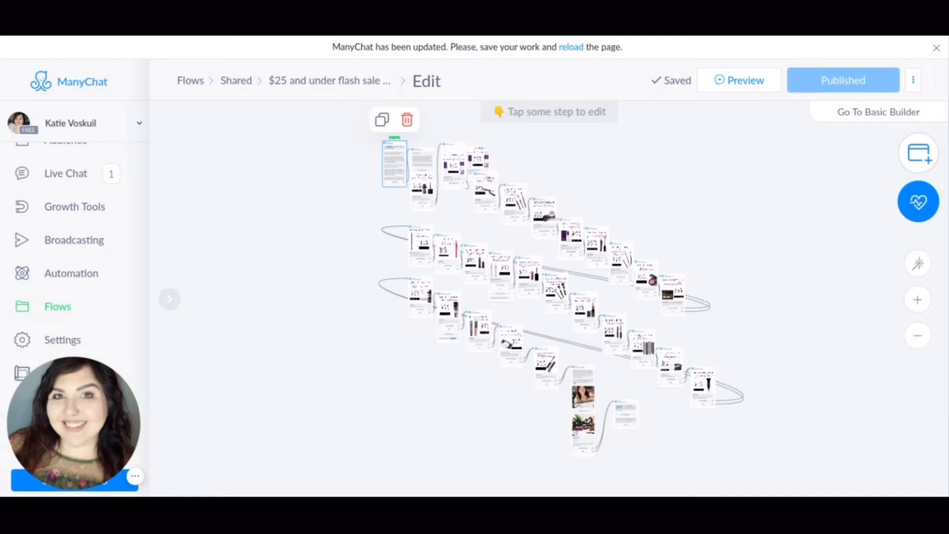
# Open the flow's starting message step and review the available content types, keeping Confirmed Event Update.
pyautogui.click(394, 163)
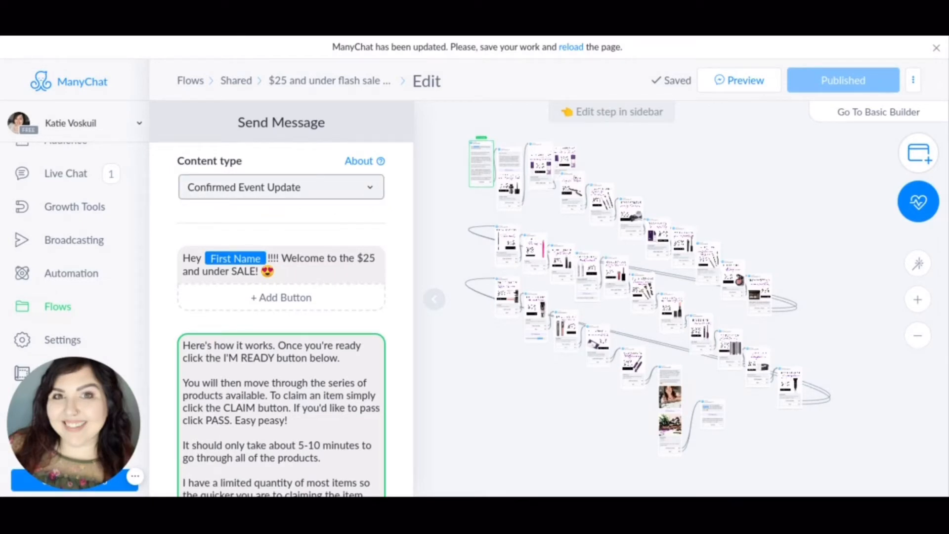
pyautogui.click(371, 190)
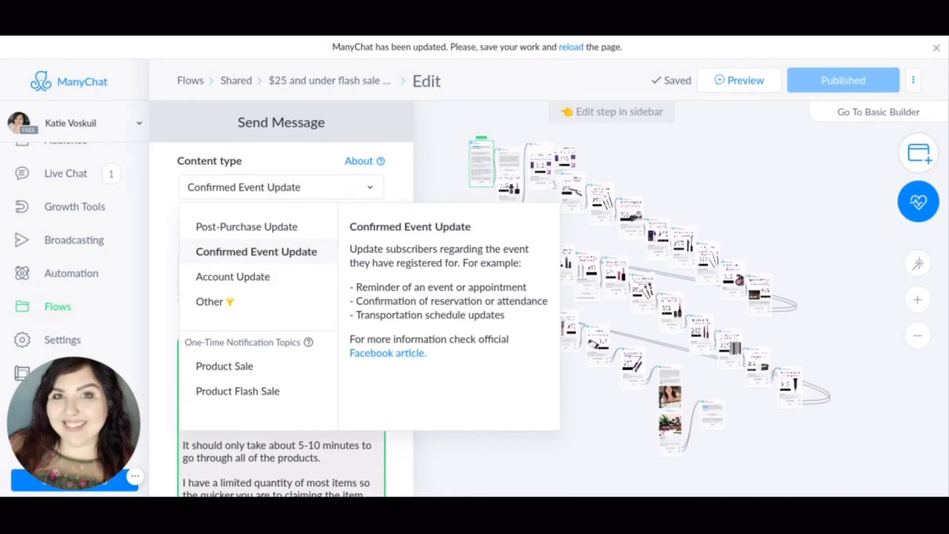
pyautogui.click(404, 168)
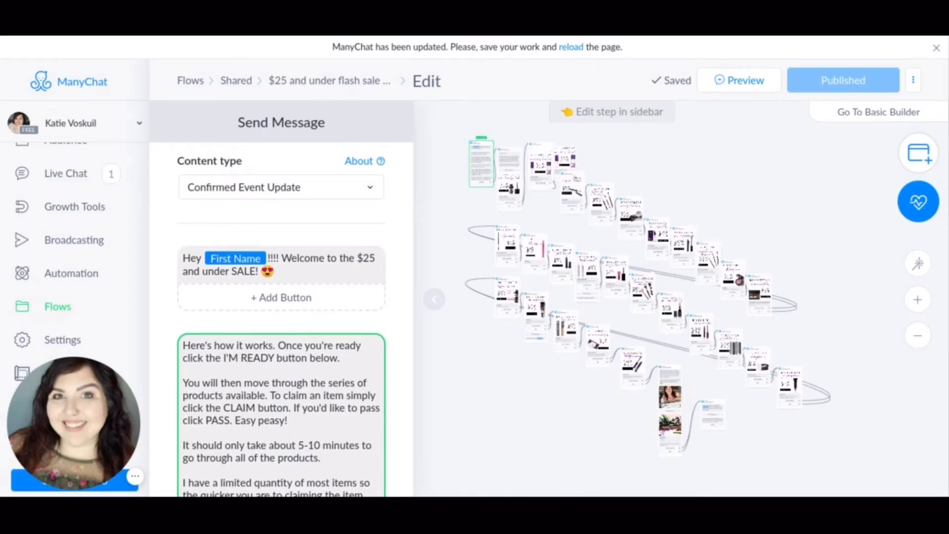
# Read through the welcome message and check the settings of its I'M READY button.
pyautogui.scroll(-3, 381, 251)
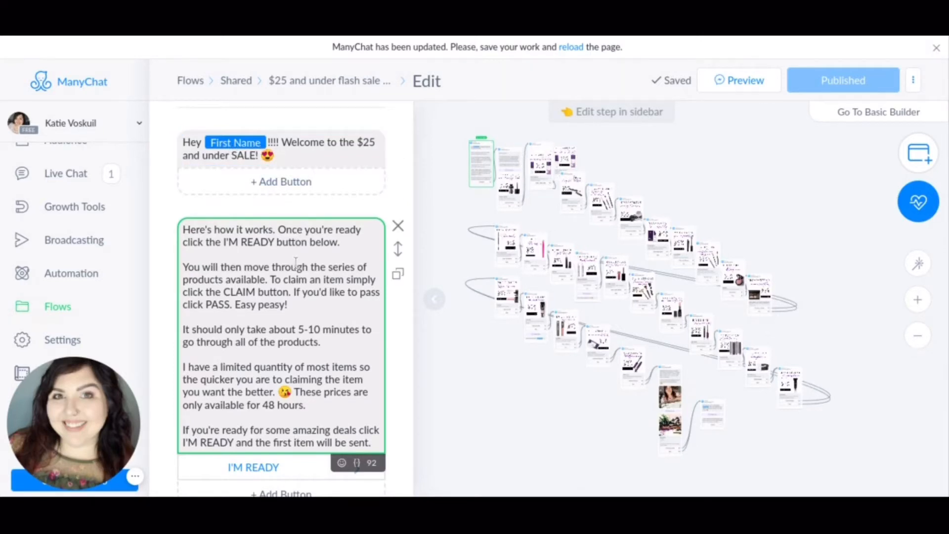
pyautogui.scroll(-4, 279, 158)
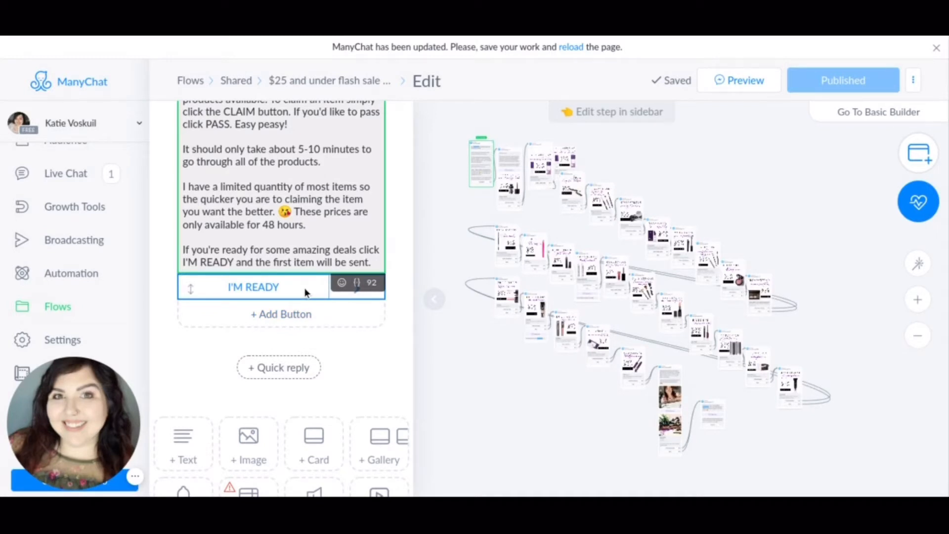
pyautogui.click(305, 292)
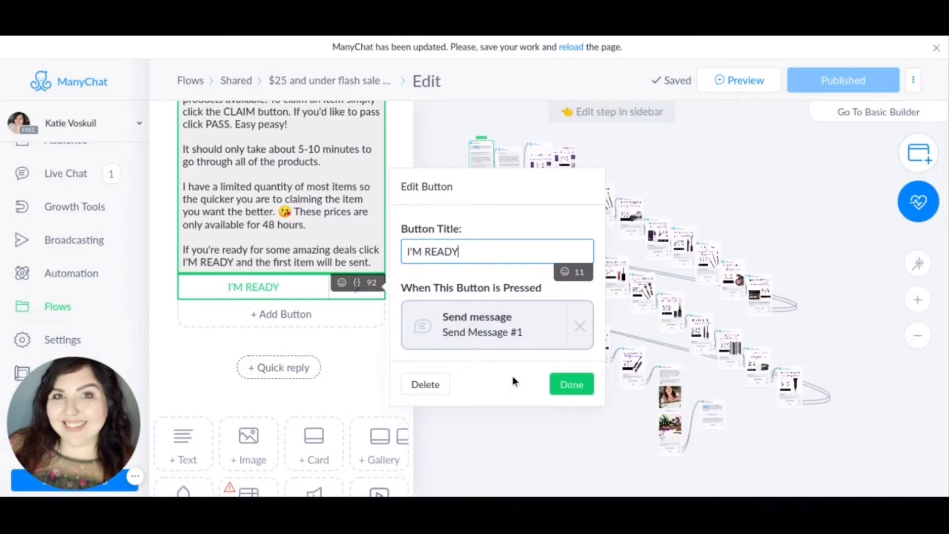
pyautogui.click(583, 390)
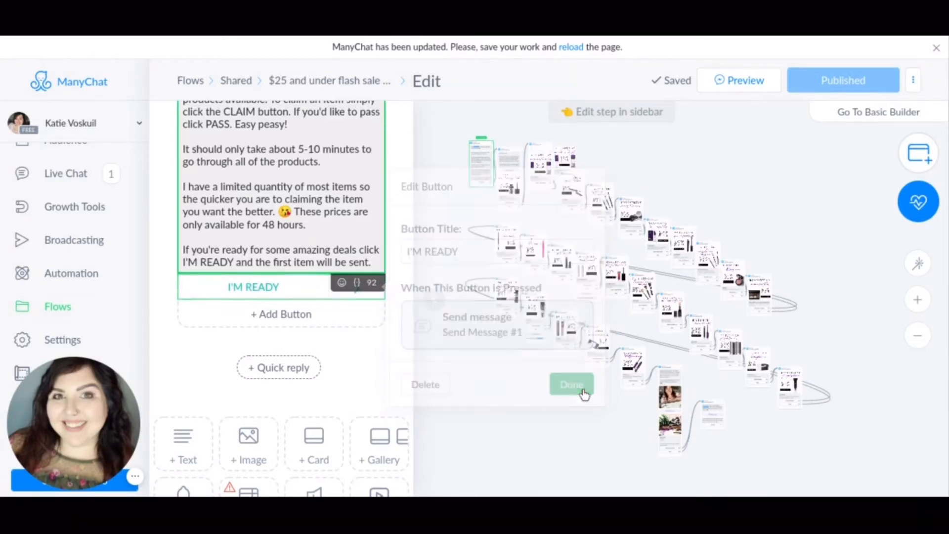
# Add a second button titled "No not now" below the I'M READY button.
pyautogui.click(278, 317)
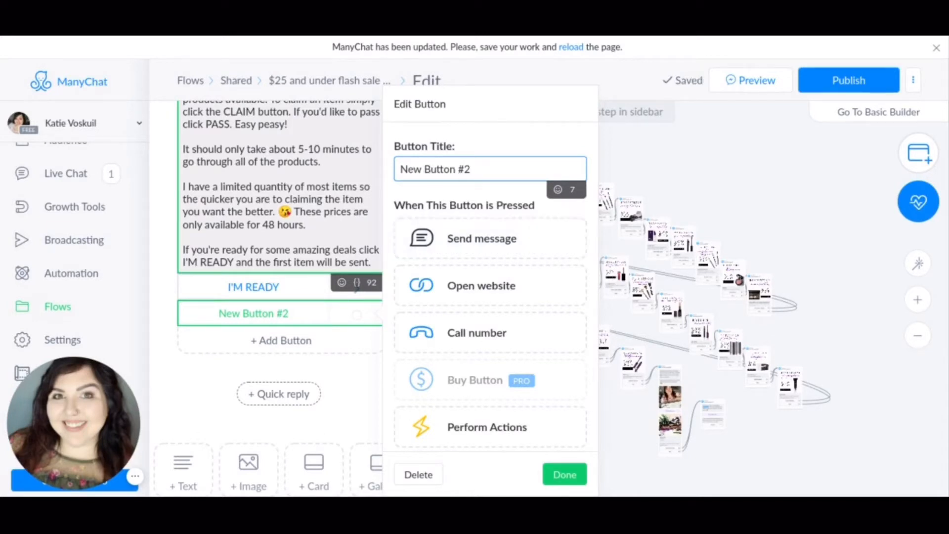
pyautogui.press('BackSpace')
pyautogui.press('BackSpace')
pyautogui.press('BackSpace')
pyautogui.press('BackSpace')
pyautogui.press('BackSpace')
pyautogui.press('BackSpace')
pyautogui.press('BackSpace')
pyautogui.press('BackSpace')
pyautogui.press('BackSpace')
pyautogui.press('BackSpace')
pyautogui.press('BackSpace')
pyautogui.press('BackSpace')
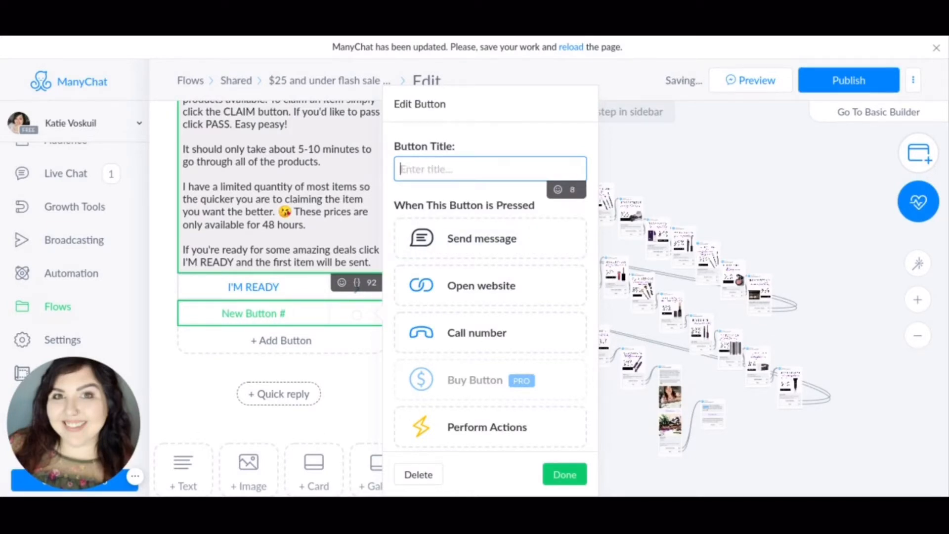
pyautogui.write('No ')
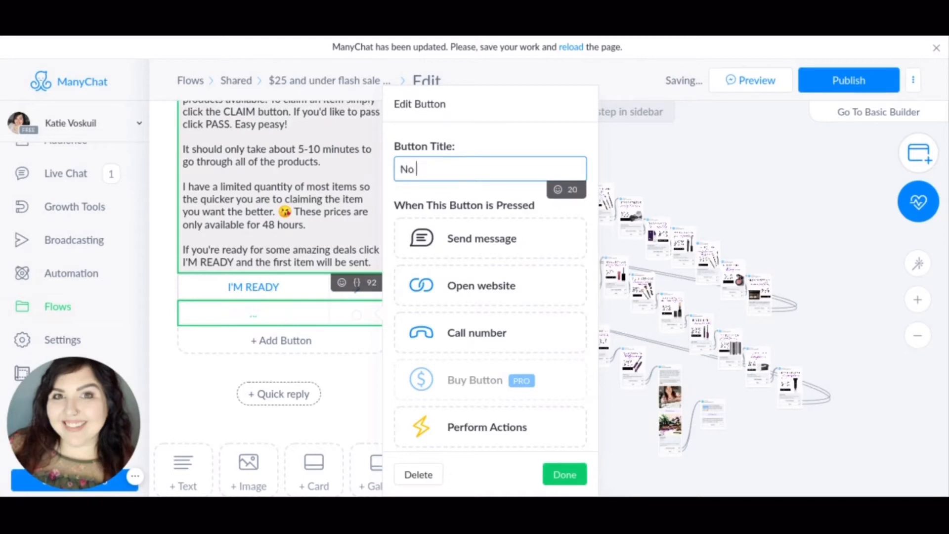
pyautogui.write('not now')
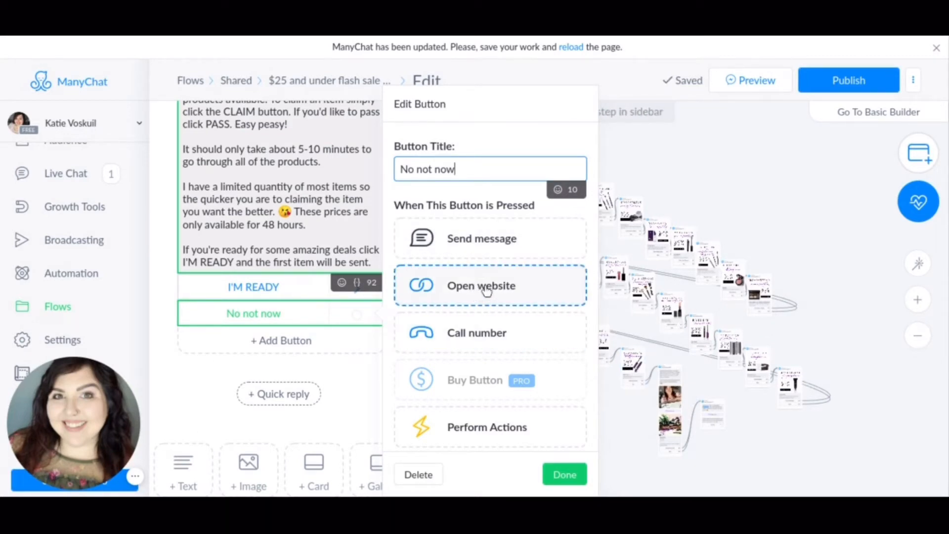
# Review the actions that can be assigned to the "No not now" button.
pyautogui.scroll(-3, 486, 290)
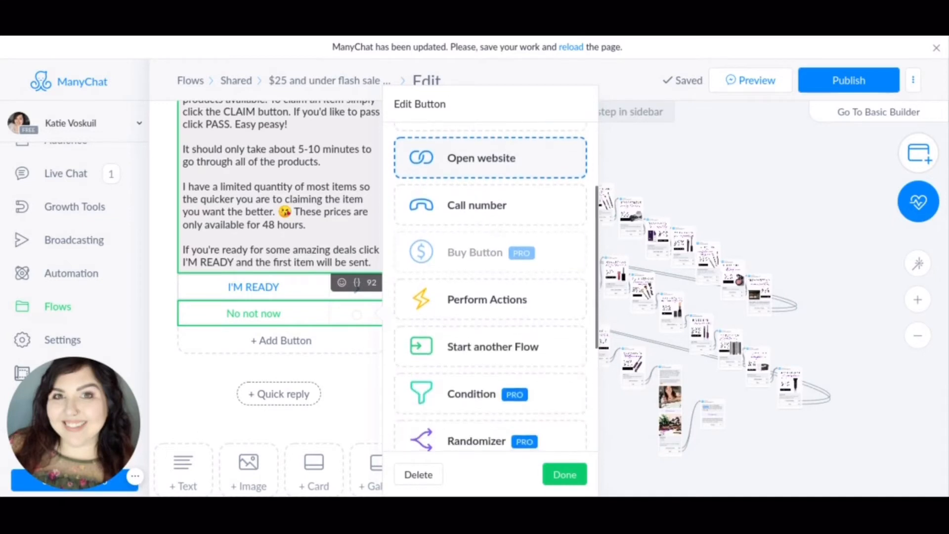
pyautogui.scroll(-3, 492, 242)
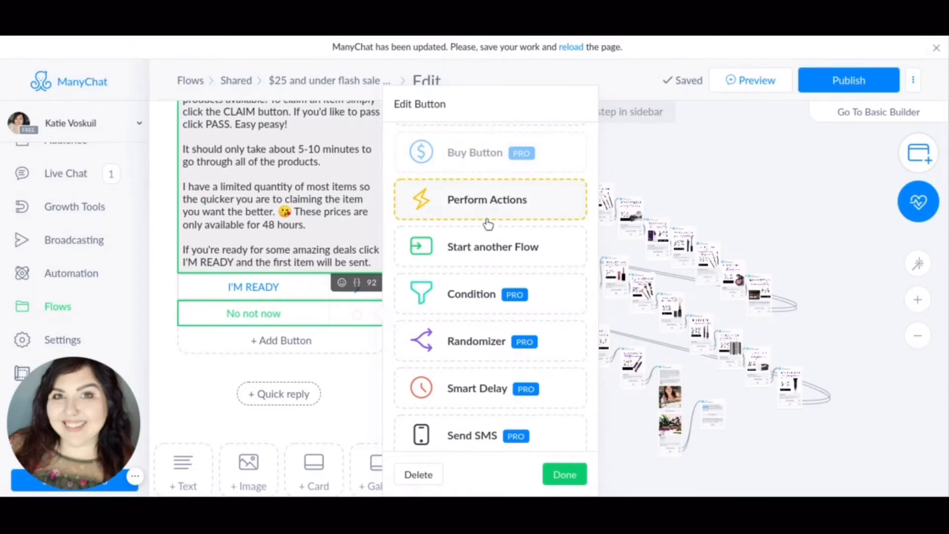
pyautogui.scroll(-2, 488, 222)
pyautogui.scroll(1, 489, 220)
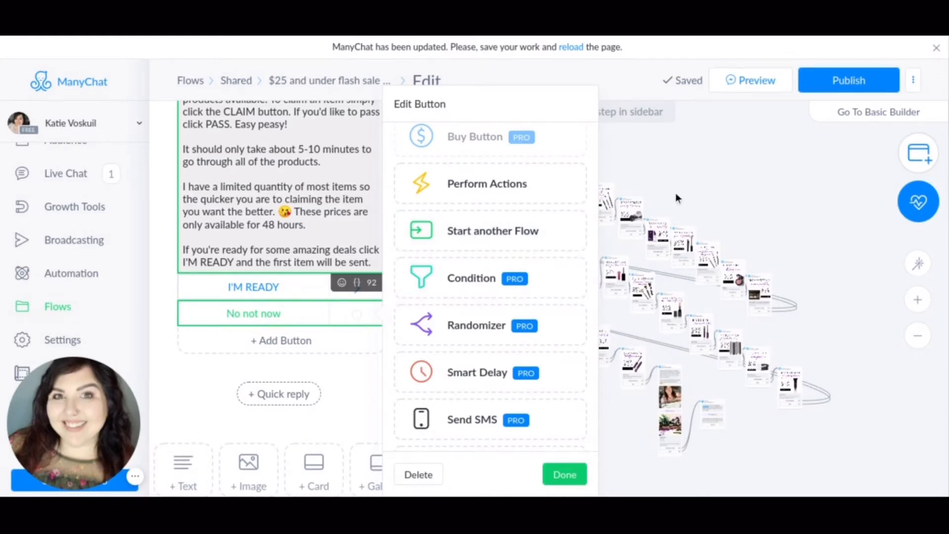
pyautogui.scroll(-2, 483, 234)
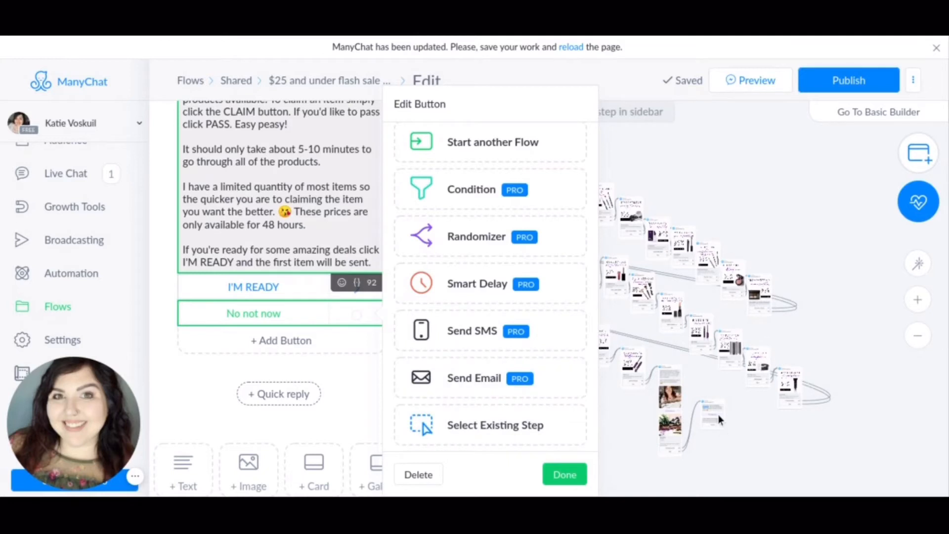
# Browse the existing steps as possible targets for the "No not now" button, and delete the button without linking it.
pyautogui.click(466, 439)
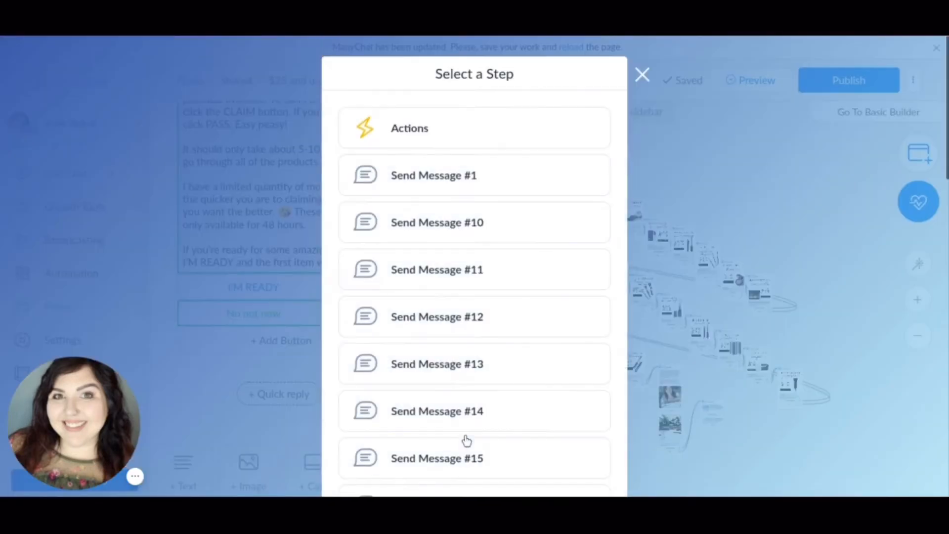
pyautogui.scroll(-2, 432, 197)
pyautogui.scroll(-12, 432, 197)
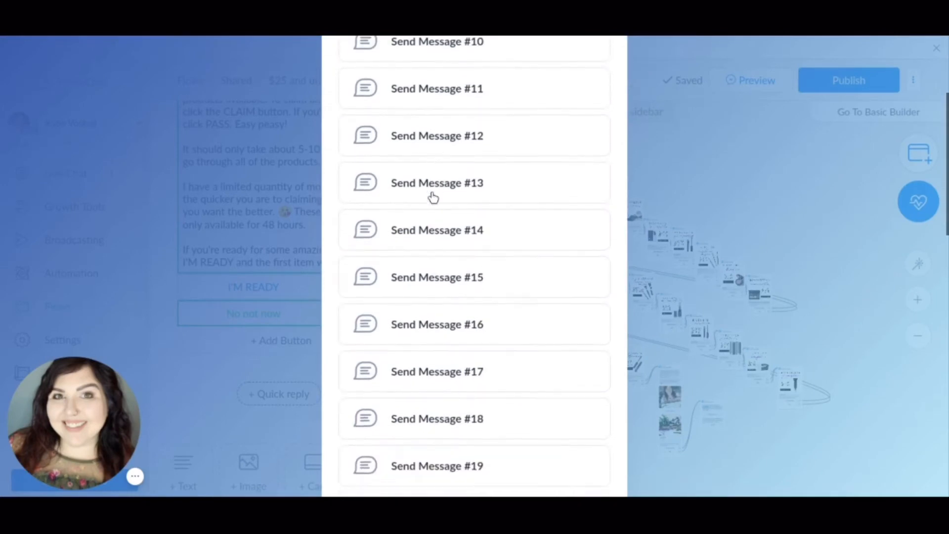
pyautogui.scroll(14, 475, 267)
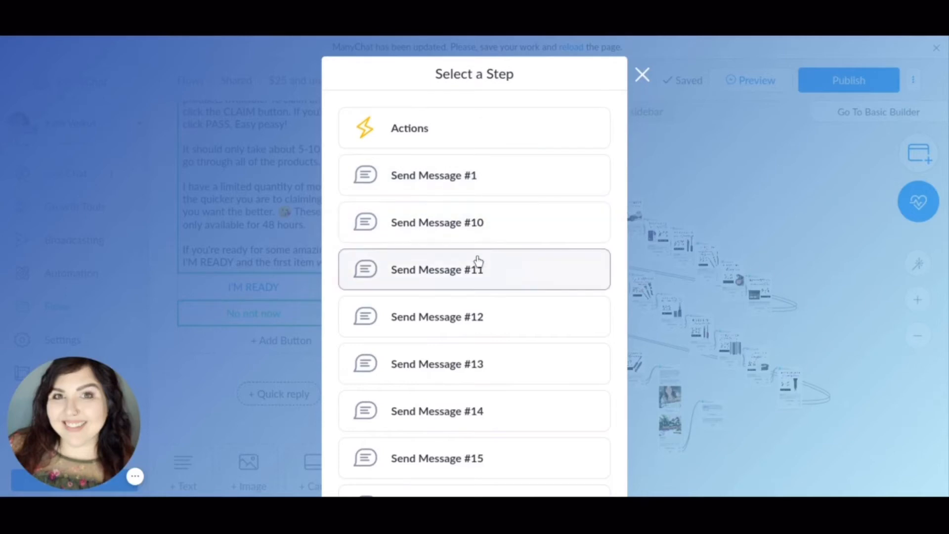
pyautogui.scroll(-2, 478, 262)
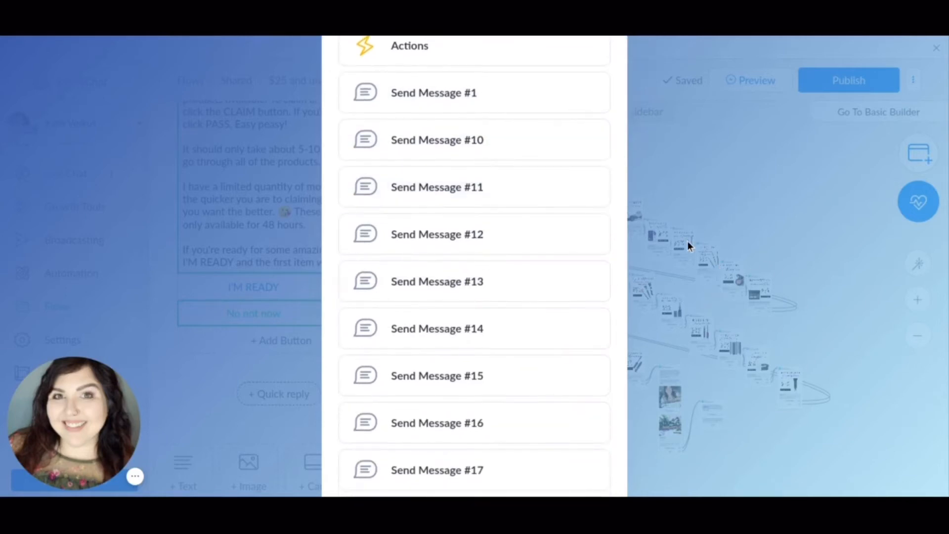
pyautogui.scroll(-2, 460, 361)
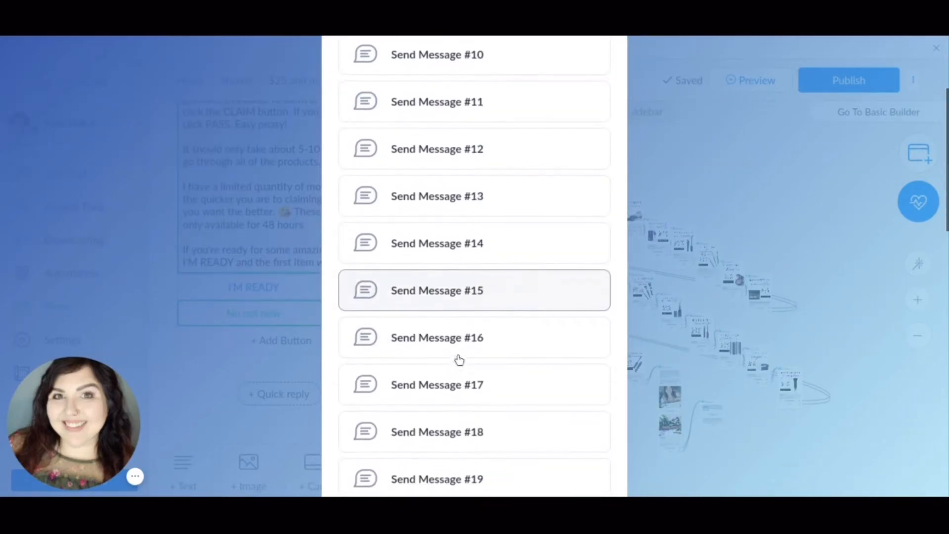
pyautogui.scroll(4, 458, 360)
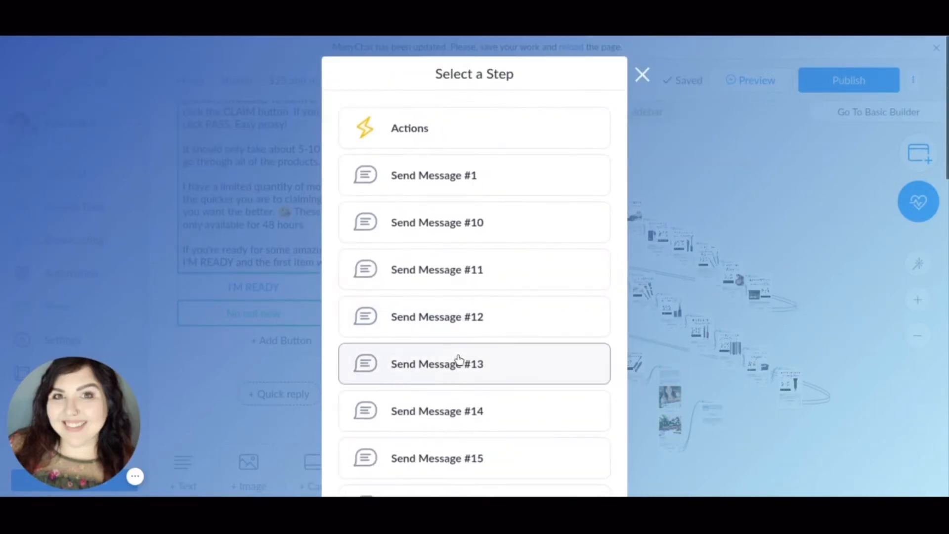
pyautogui.click(640, 78)
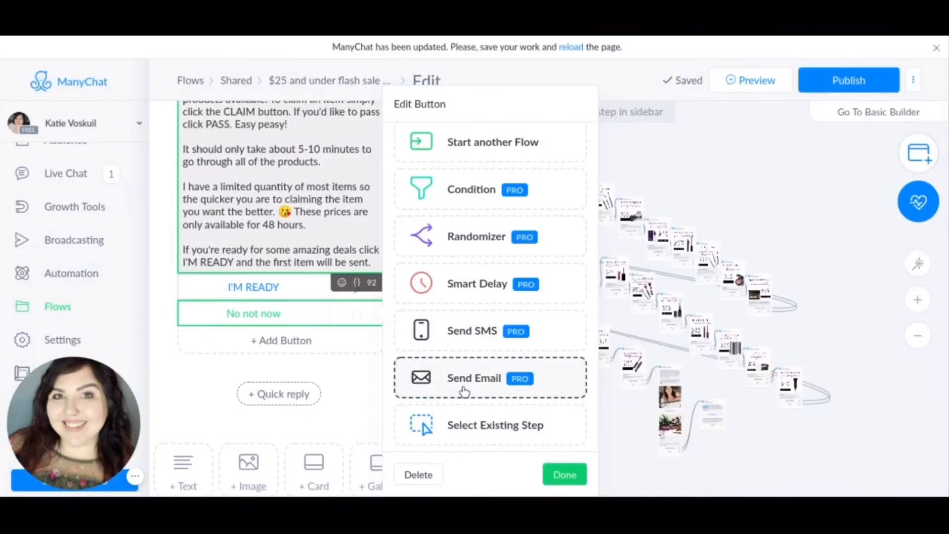
pyautogui.click(418, 476)
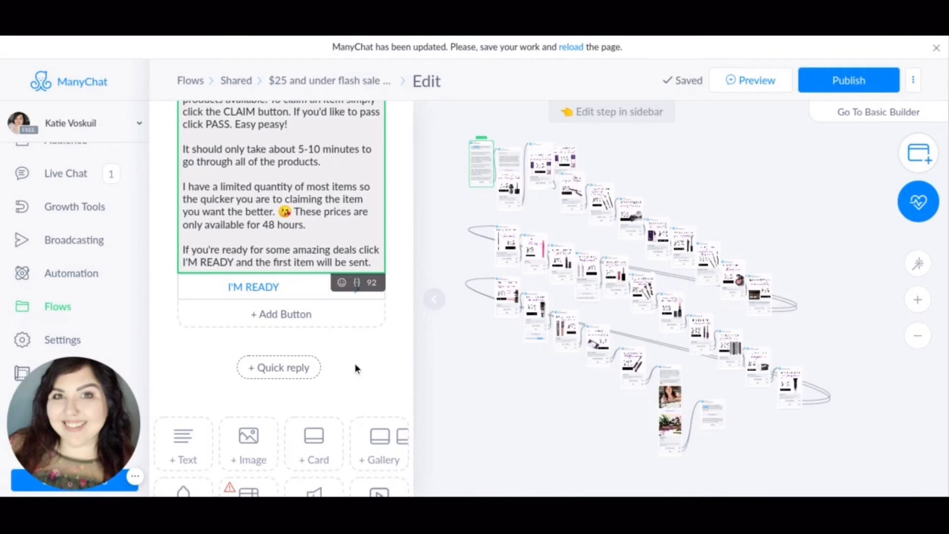
# Open the message step that the I'M READY button leads to and look over its text.
pyautogui.scroll(3, 354, 363)
pyautogui.scroll(-1, 354, 364)
pyautogui.scroll(1, 355, 363)
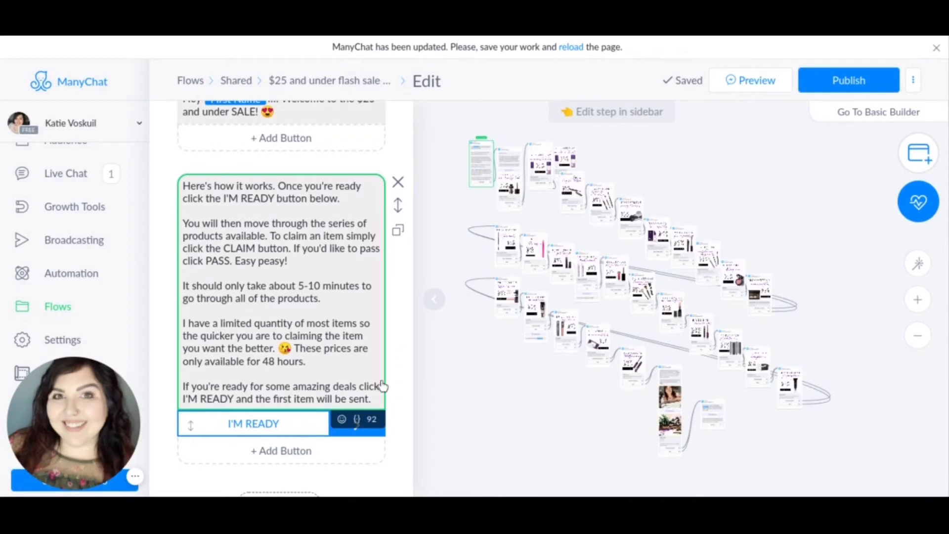
pyautogui.click(360, 429)
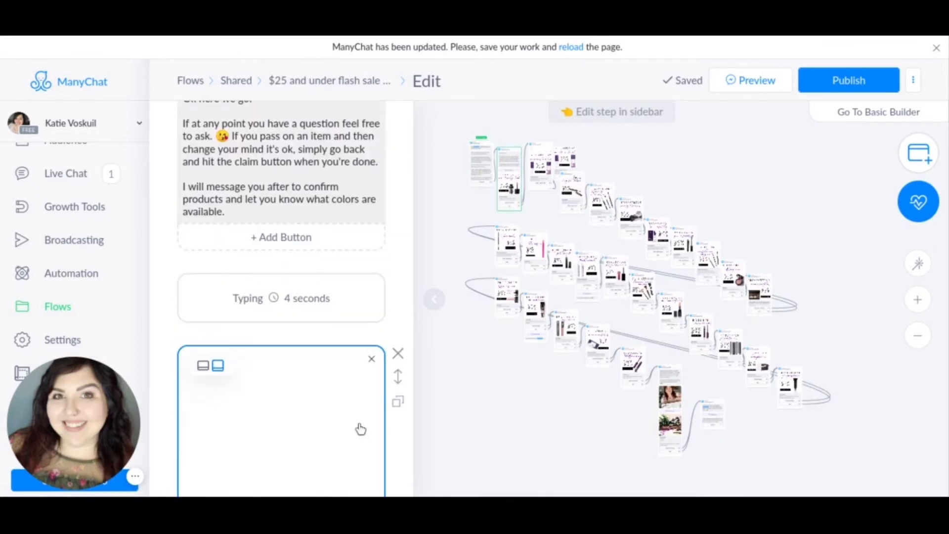
pyautogui.scroll(3, 332, 276)
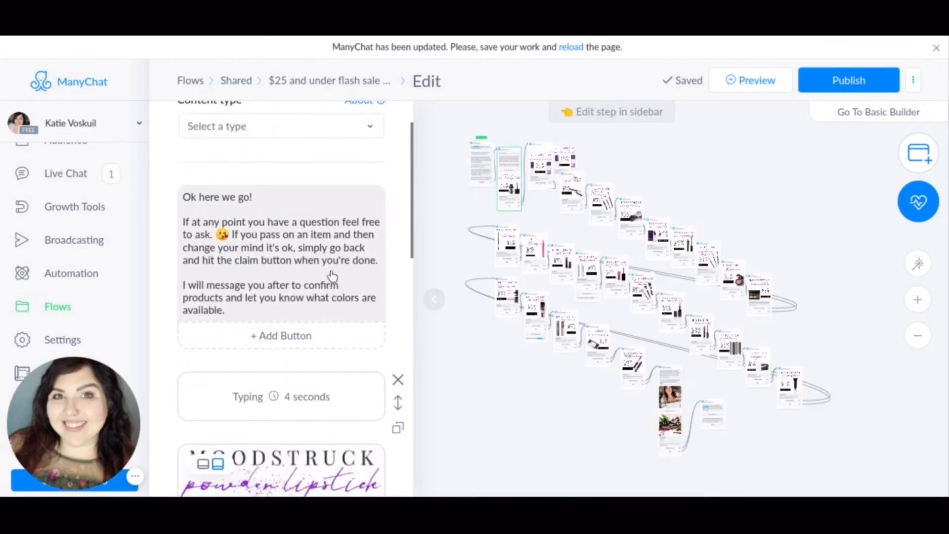
# Open the name of the message step starting with "Ok here we go!" for editing.
pyautogui.moveTo(509, 177)
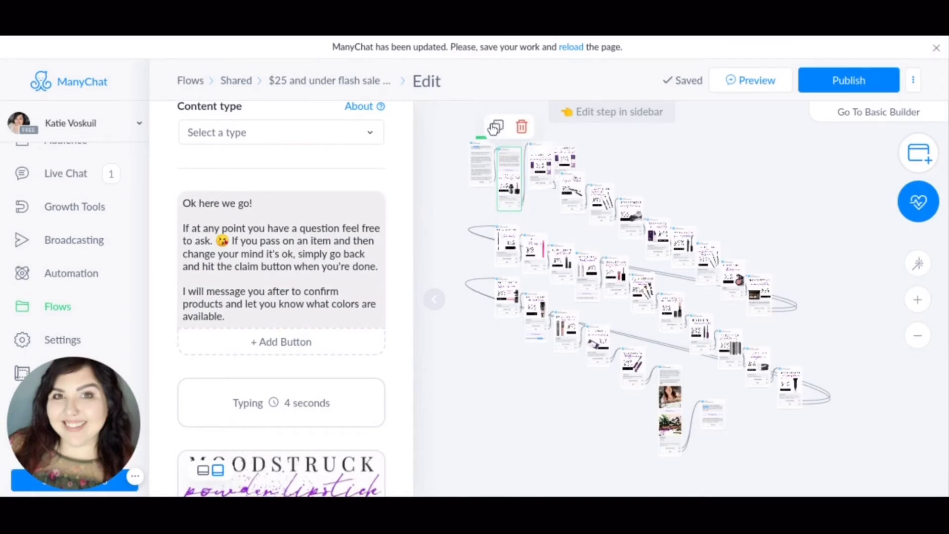
pyautogui.click(290, 245)
pyautogui.scroll(1, 291, 245)
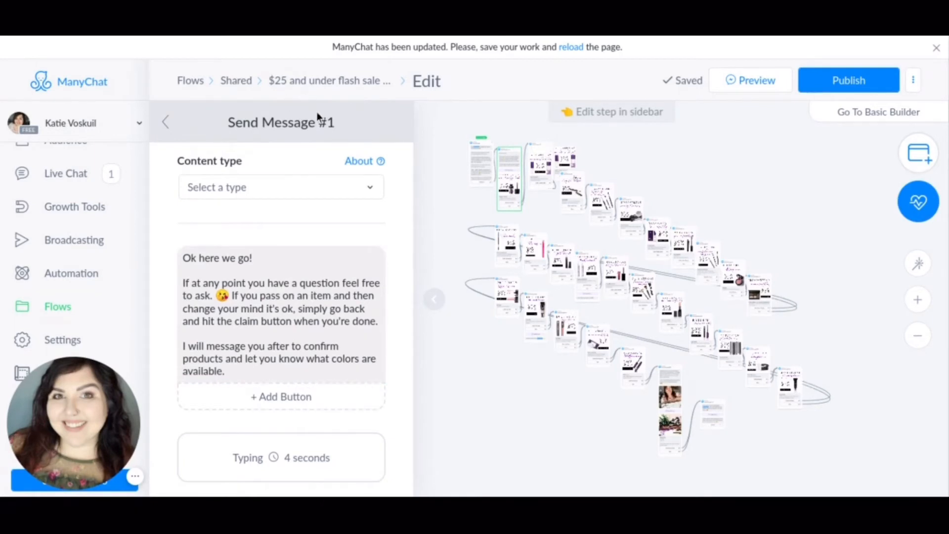
pyautogui.click(336, 127)
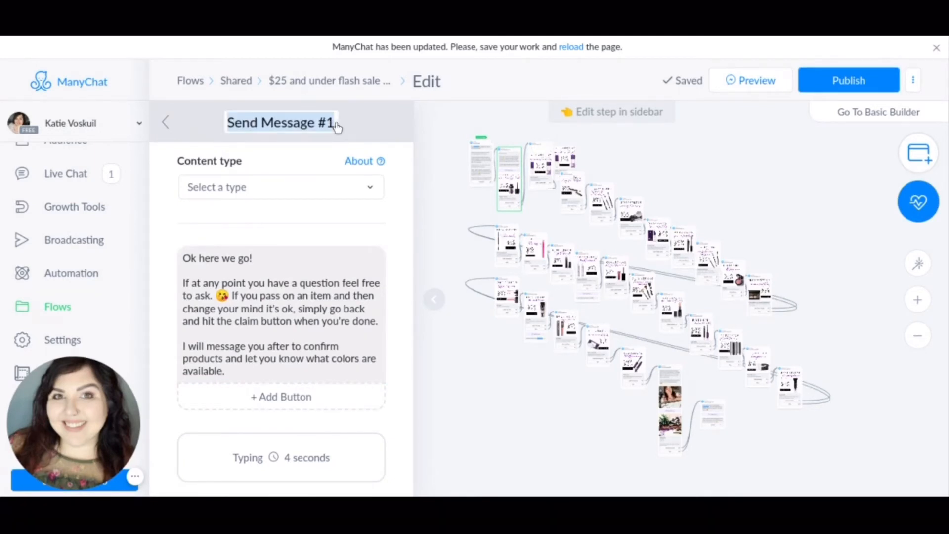
pyautogui.click(336, 122)
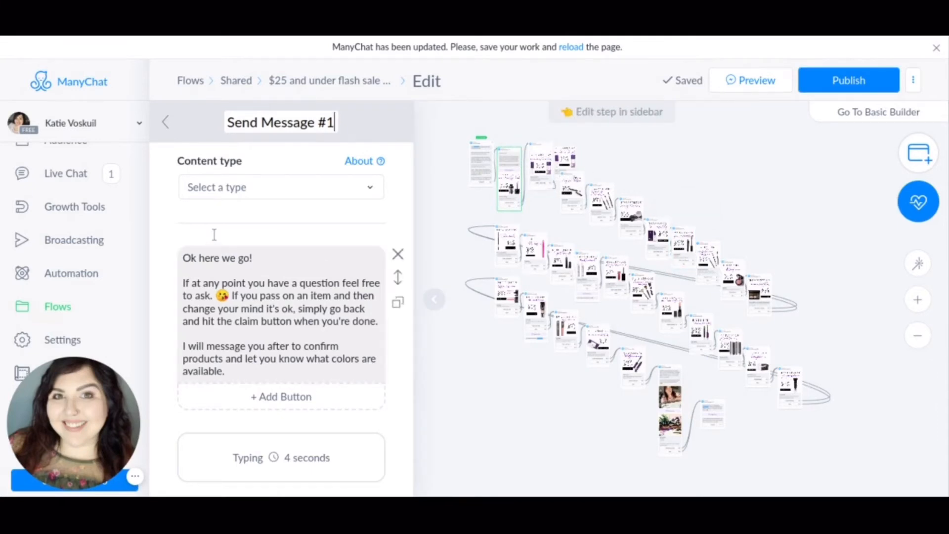
# Look over the step's opening text, its typing delay and the Powder Lipstick card that follows.
pyautogui.scroll(-1, 297, 213)
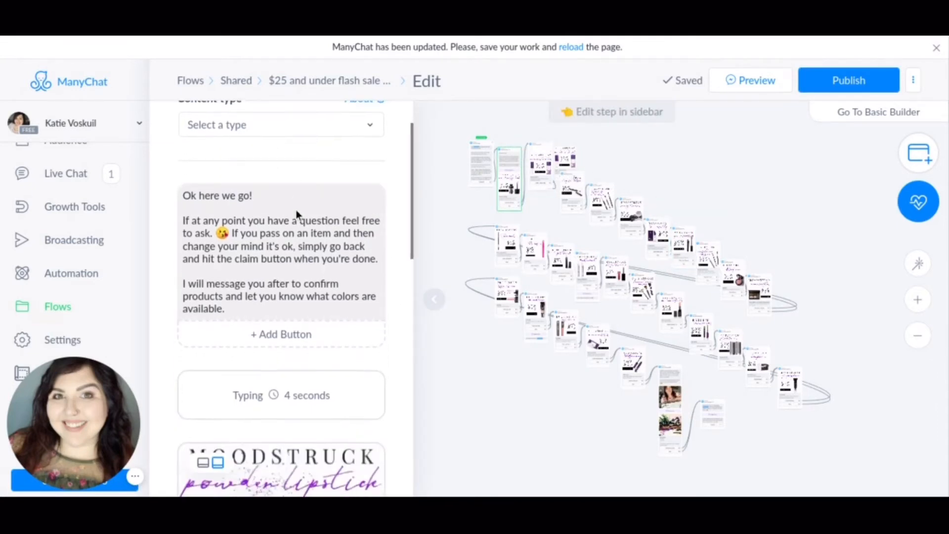
pyautogui.scroll(1, 295, 210)
pyautogui.scroll(-2, 281, 296)
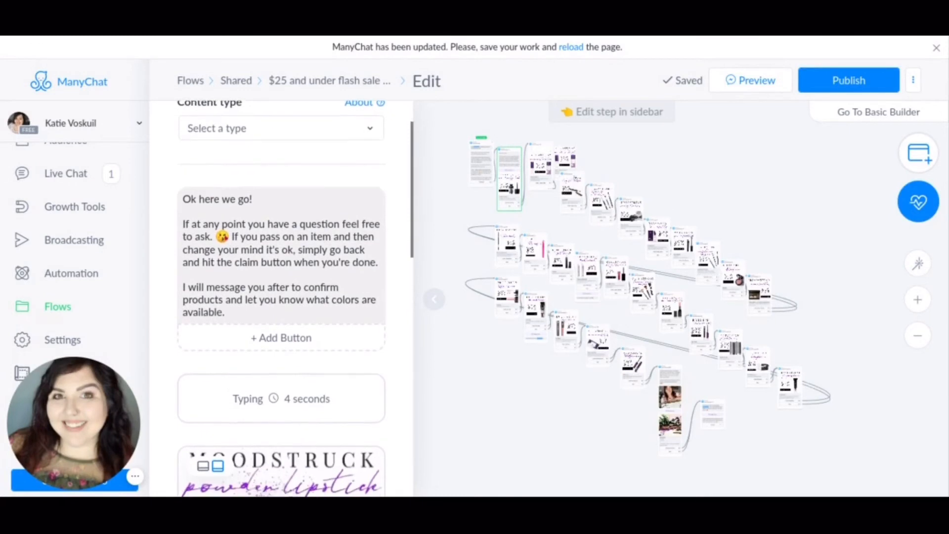
pyautogui.scroll(-3, 281, 296)
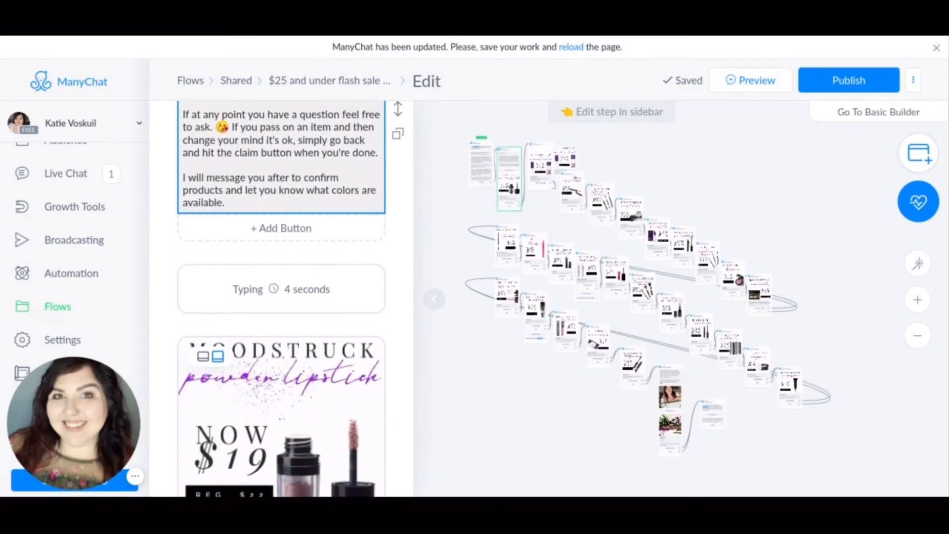
pyautogui.scroll(4, 280, 296)
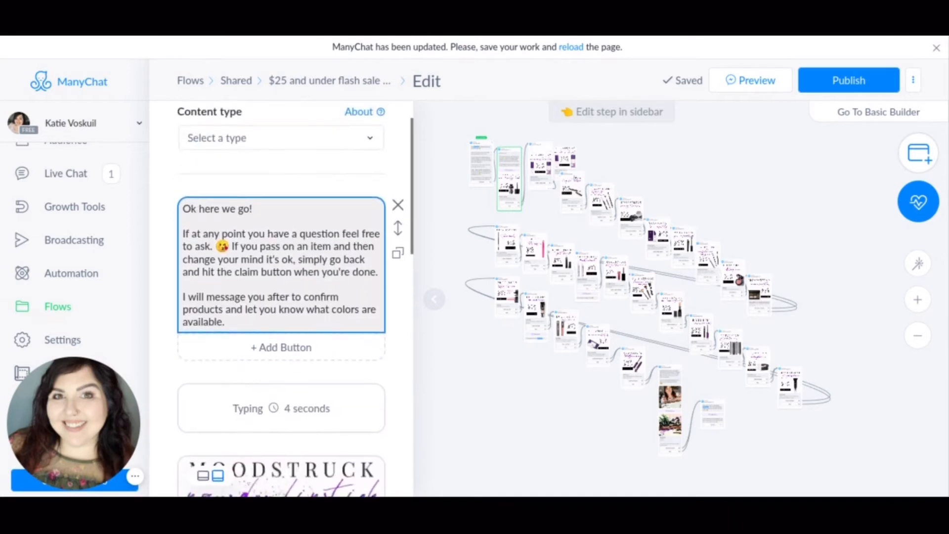
pyautogui.scroll(-1, 281, 296)
pyautogui.scroll(-8, 281, 296)
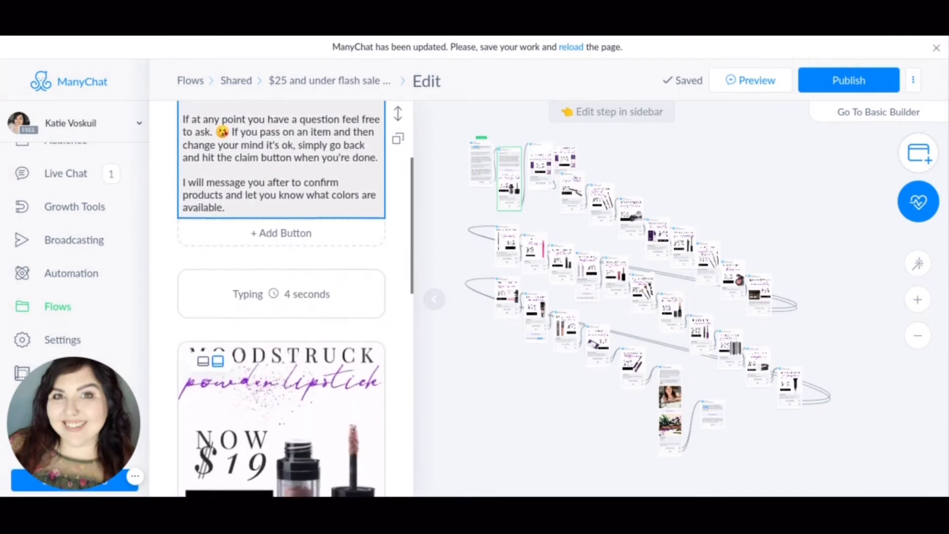
# Add an empty text block below the Powder Lipstick card and delete it again.
pyautogui.scroll(-20, 284, 224)
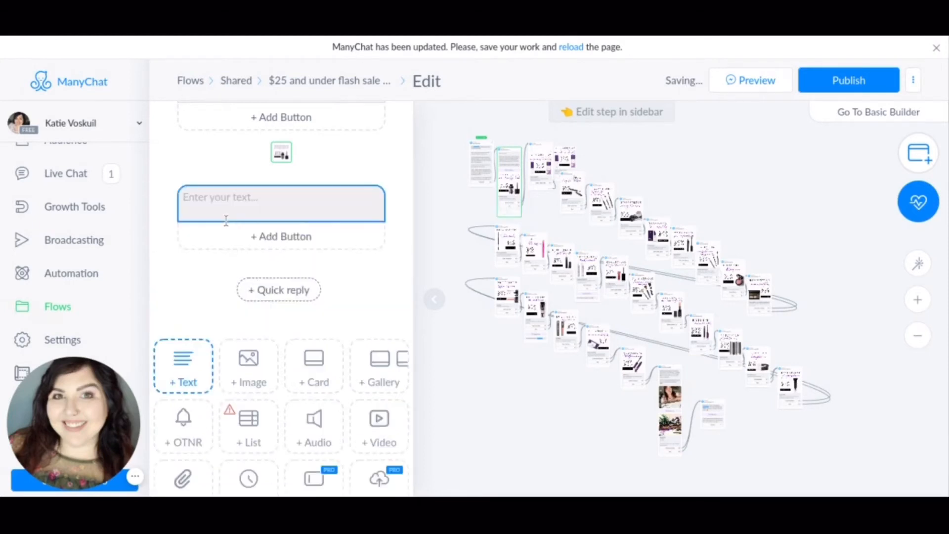
pyautogui.scroll(1, 233, 218)
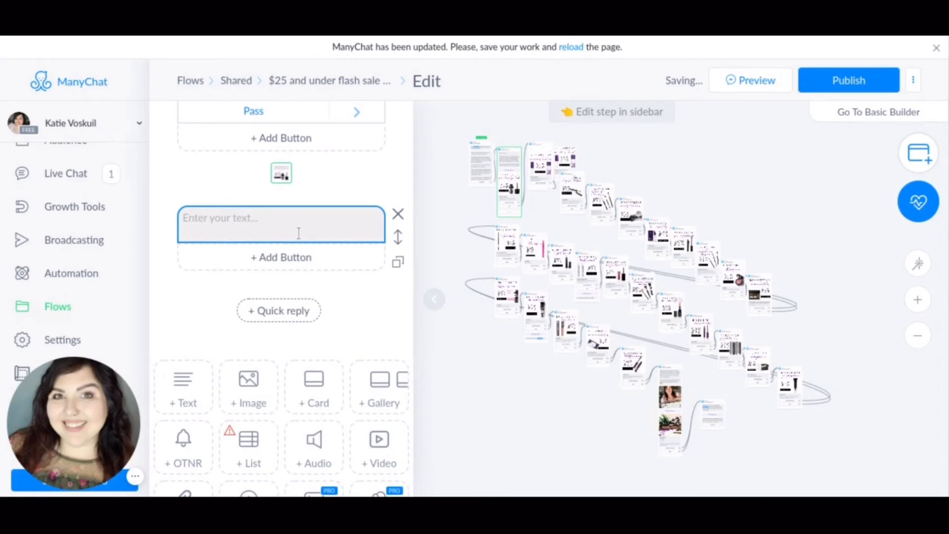
pyautogui.click(398, 216)
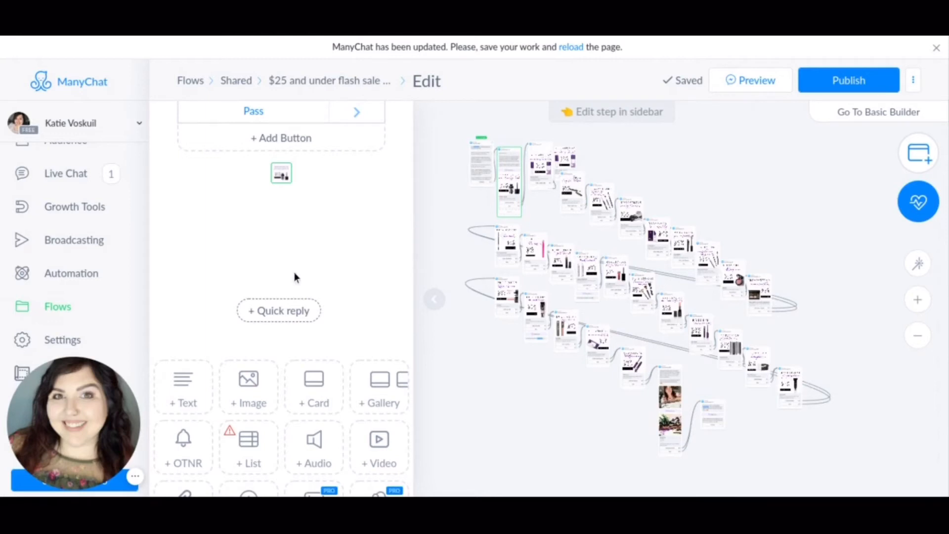
# Examine the Powder Lipstick card and the content block types that can be added below it, such as OTNR, List and Delay.
pyautogui.scroll(-1, 293, 273)
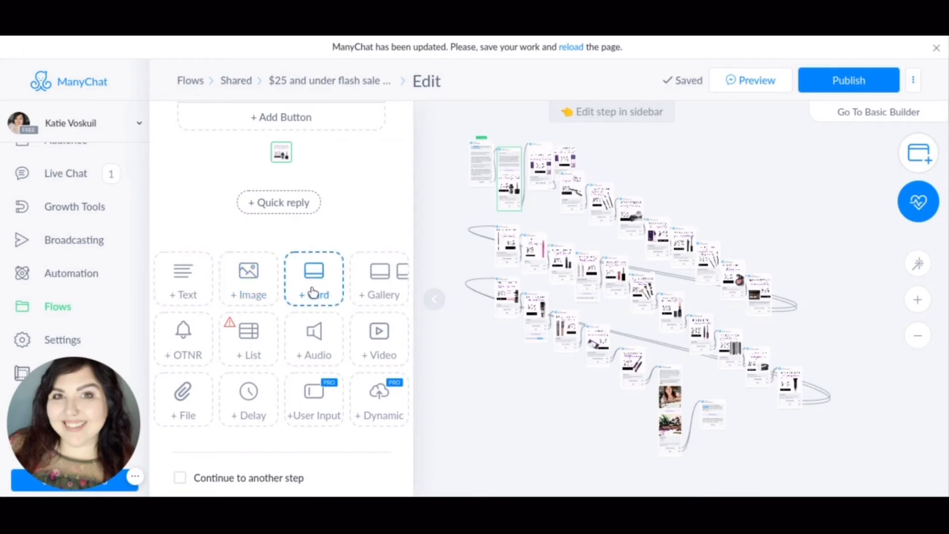
pyautogui.scroll(5, 312, 291)
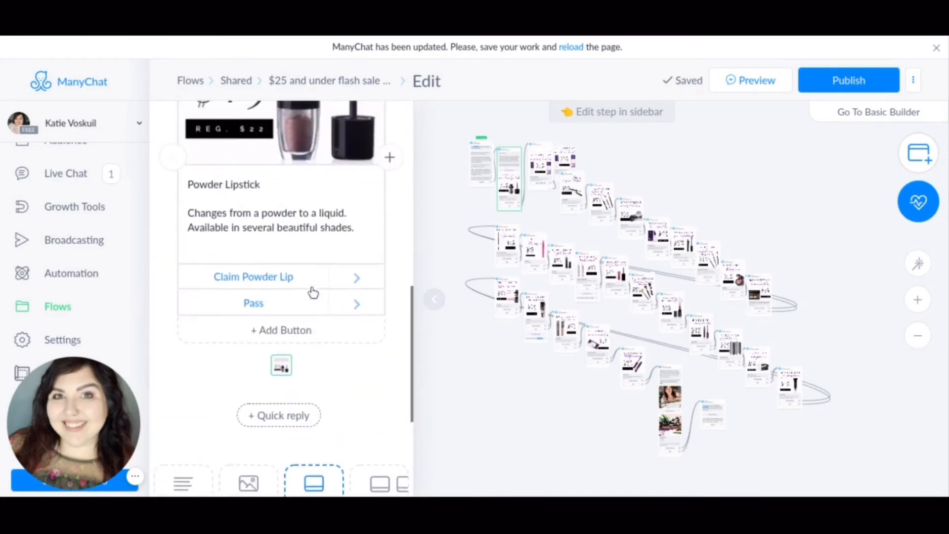
pyautogui.scroll(2, 285, 285)
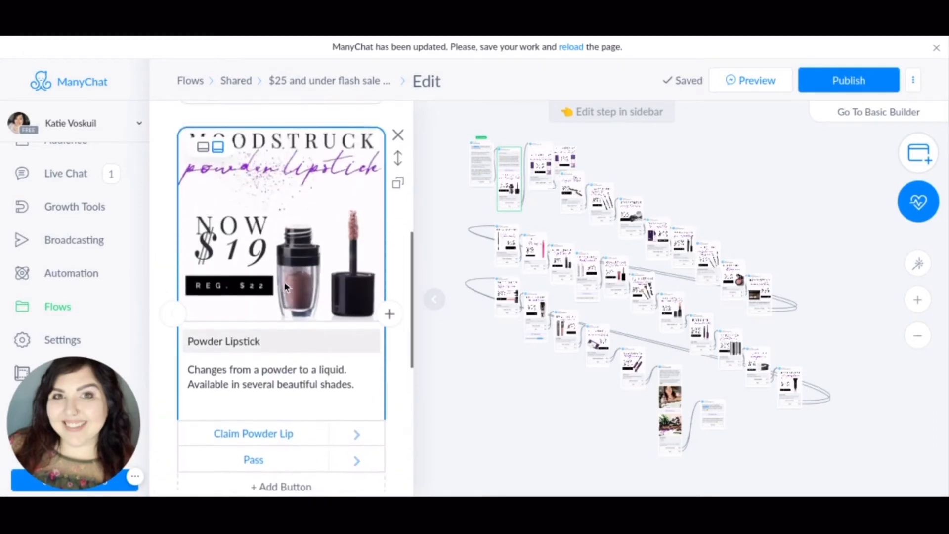
pyautogui.scroll(-2, 284, 284)
pyautogui.scroll(-4, 283, 286)
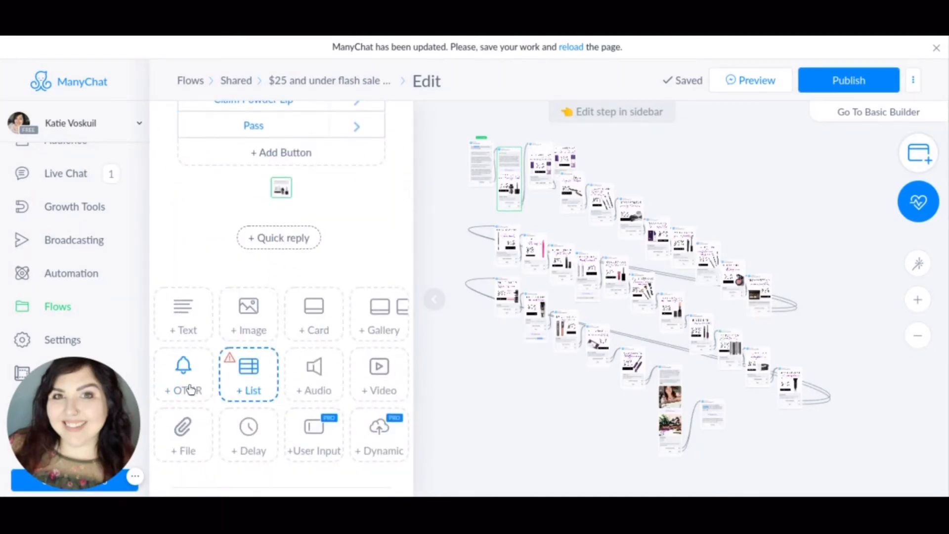
pyautogui.moveTo(182, 388)
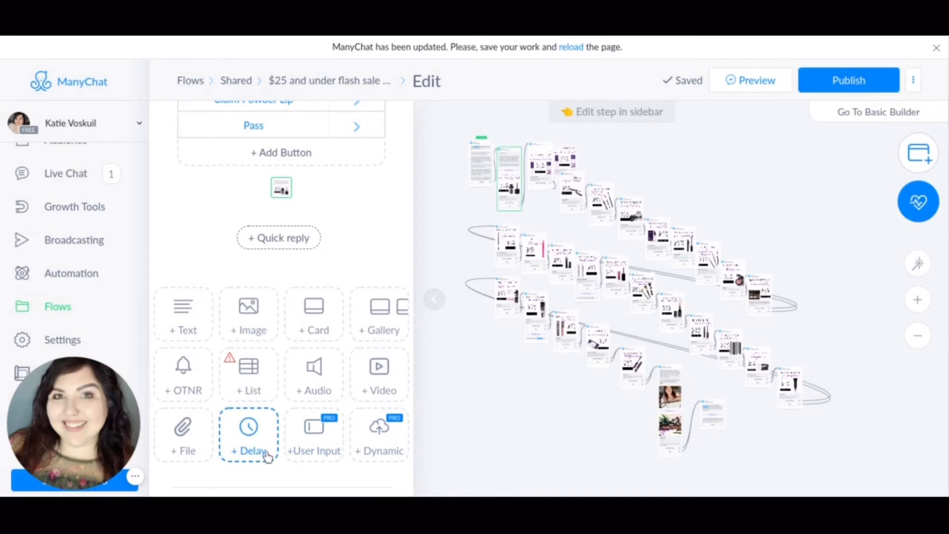
# Check the delay time and typing action settings of the typing delay above the Powder Lipstick card.
pyautogui.scroll(10, 242, 442)
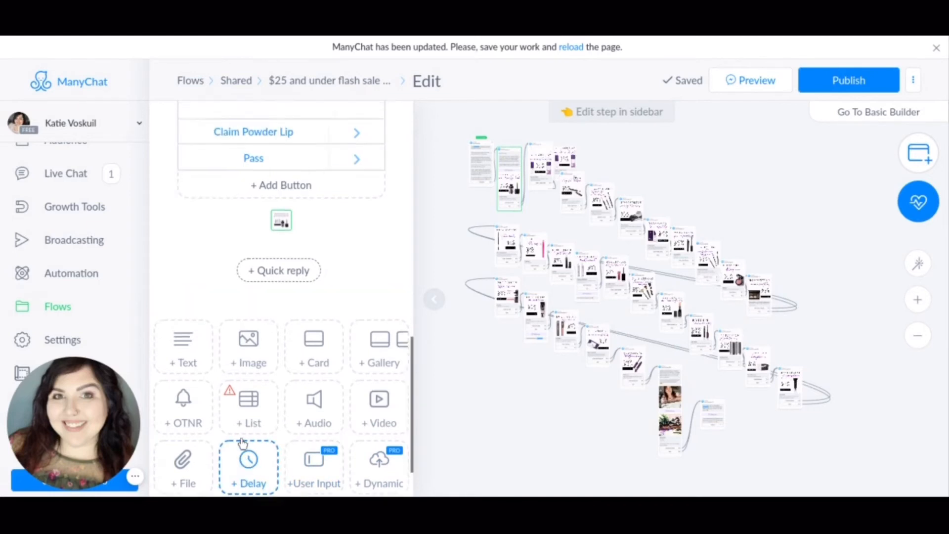
pyautogui.scroll(2, 276, 272)
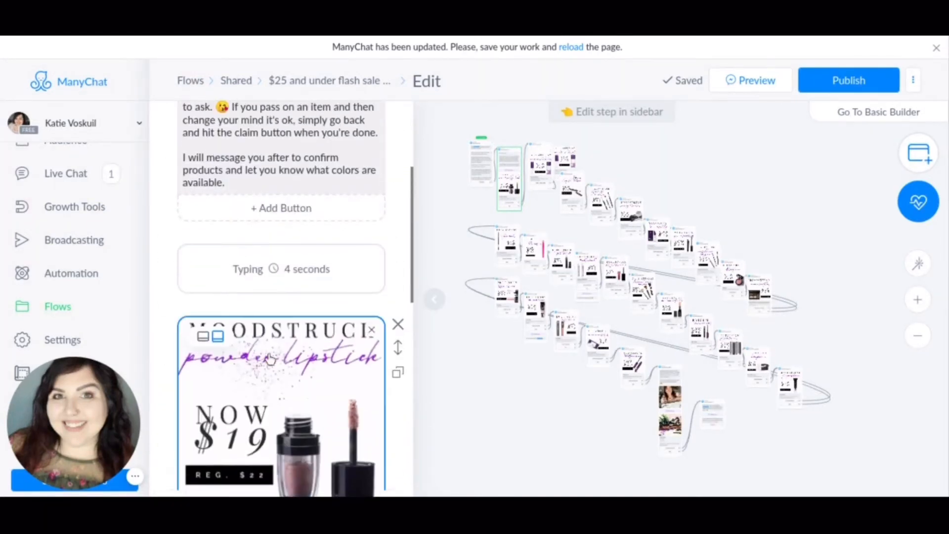
pyautogui.click(276, 271)
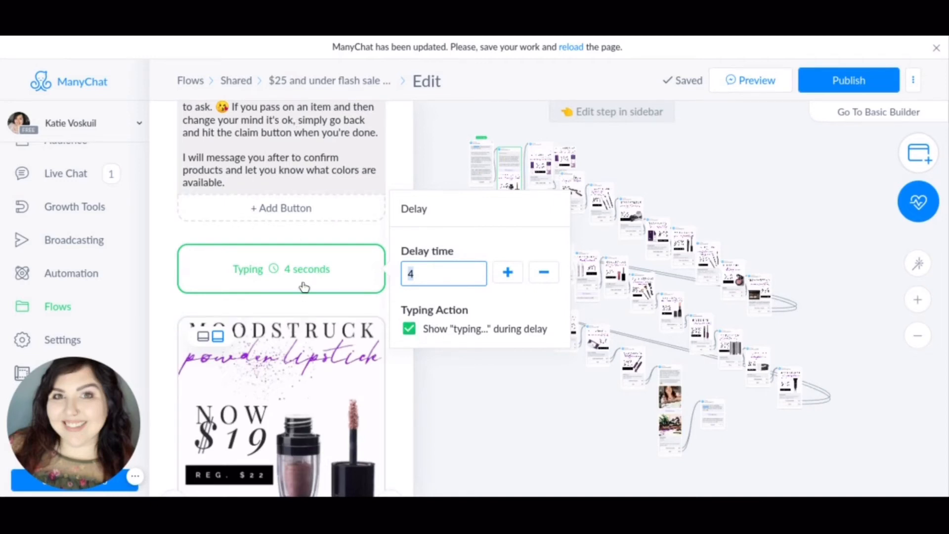
pyautogui.click(209, 304)
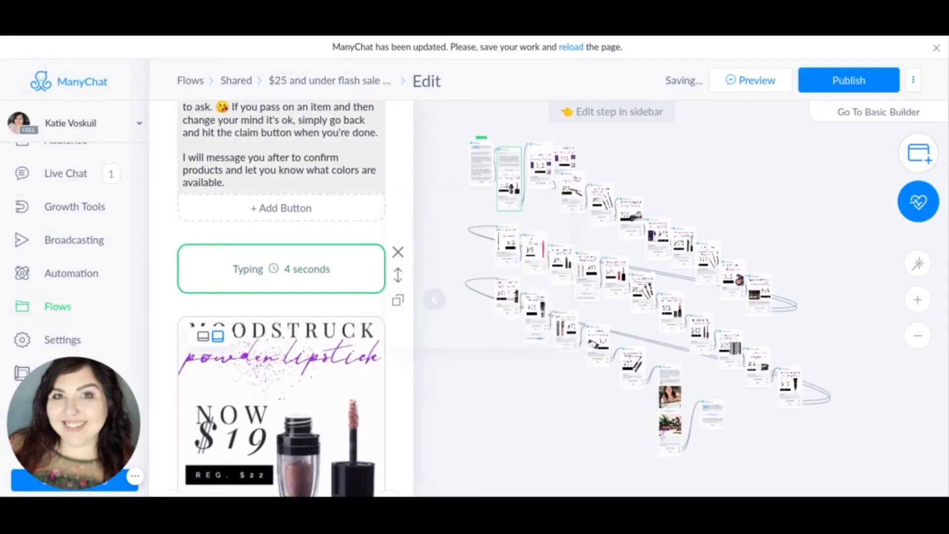
# Review the Powder Lipstick card's title and description fields and its Claim Powder Lip and Pass buttons.
pyautogui.scroll(-3, 280, 296)
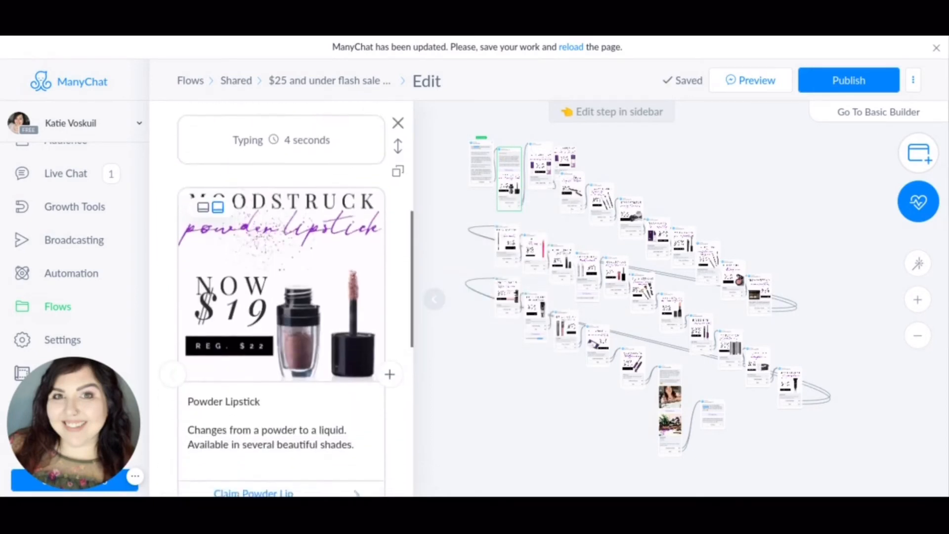
pyautogui.scroll(-2, 281, 297)
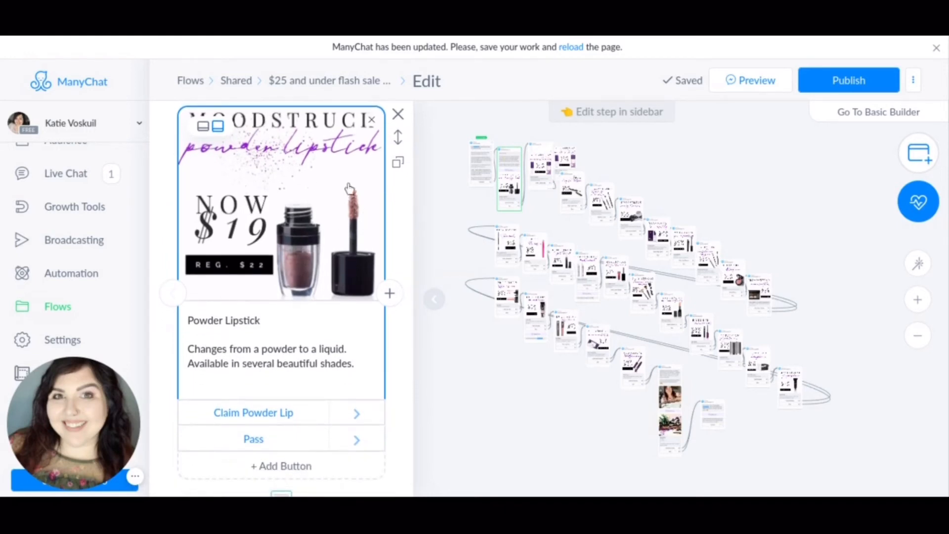
pyautogui.click(275, 320)
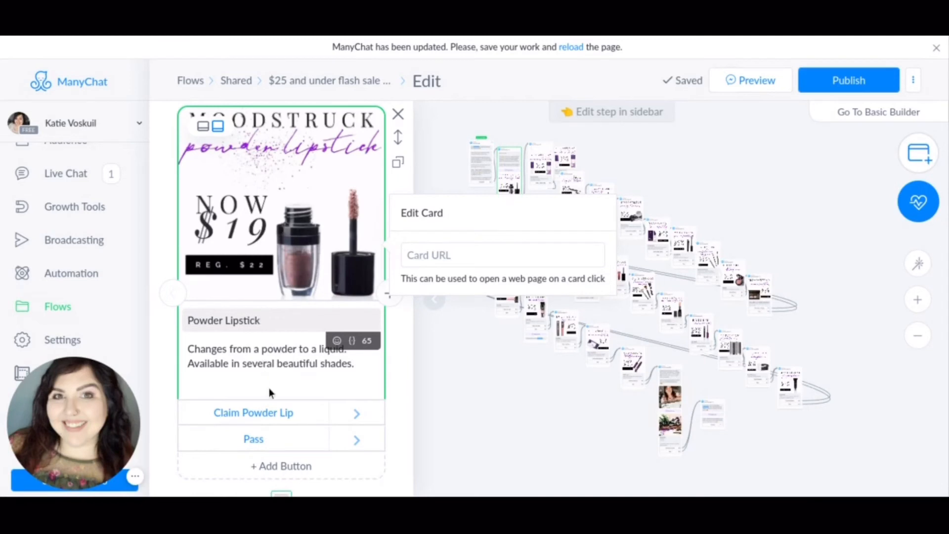
pyautogui.click(293, 364)
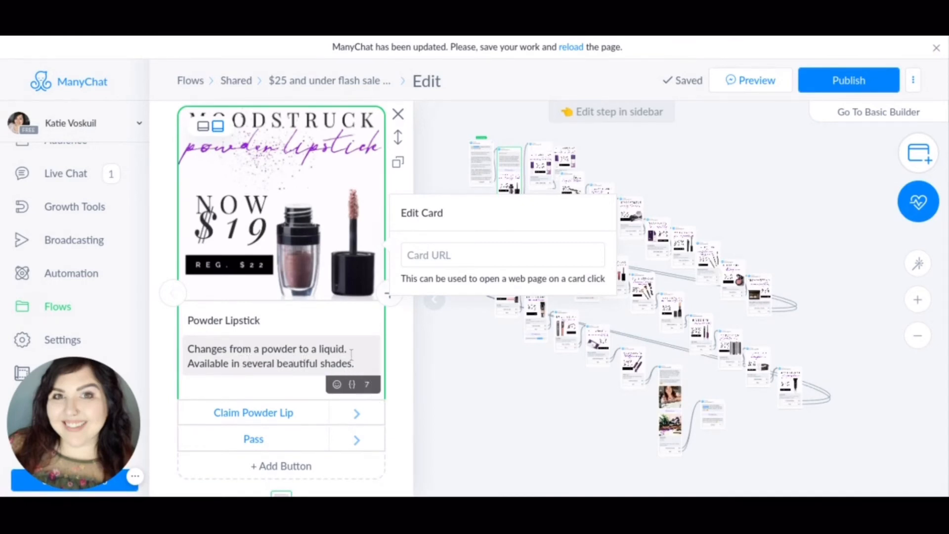
pyautogui.click(269, 384)
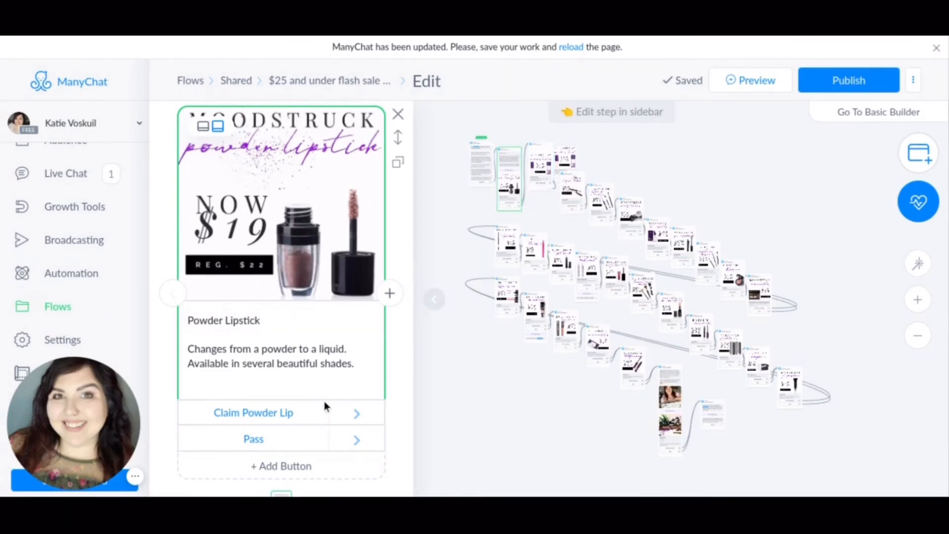
pyautogui.scroll(-3, 310, 420)
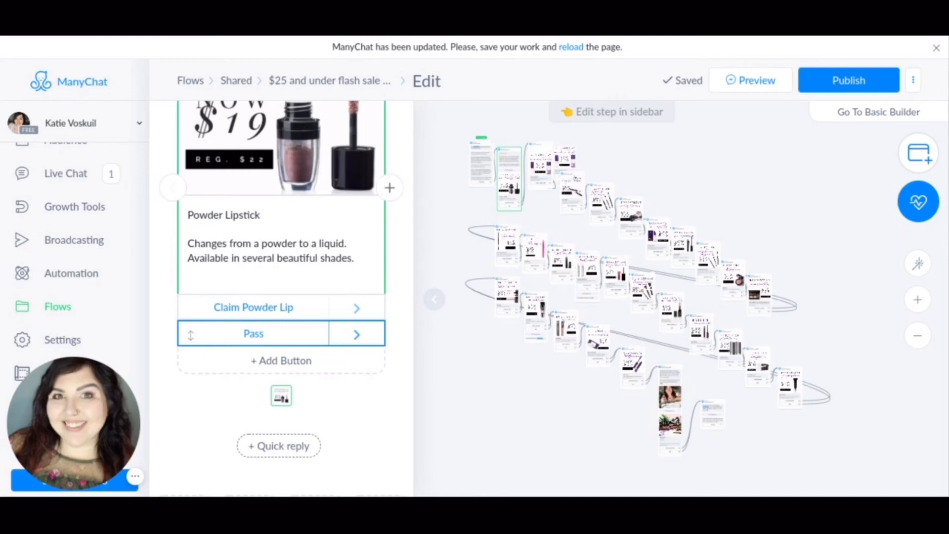
pyautogui.click(477, 338)
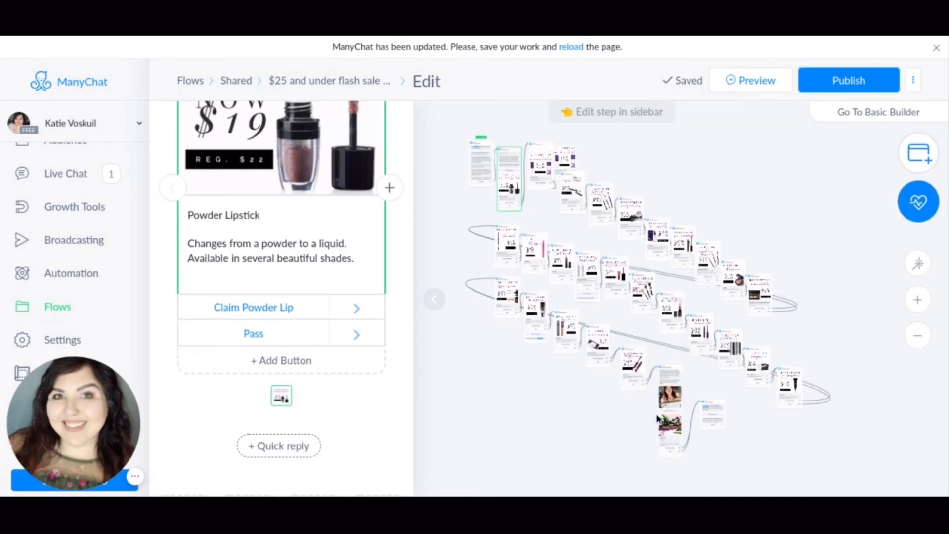
# Open the Beauty Box step near the end of the flow and look over its text, picture and card.
pyautogui.moveTo(670, 403)
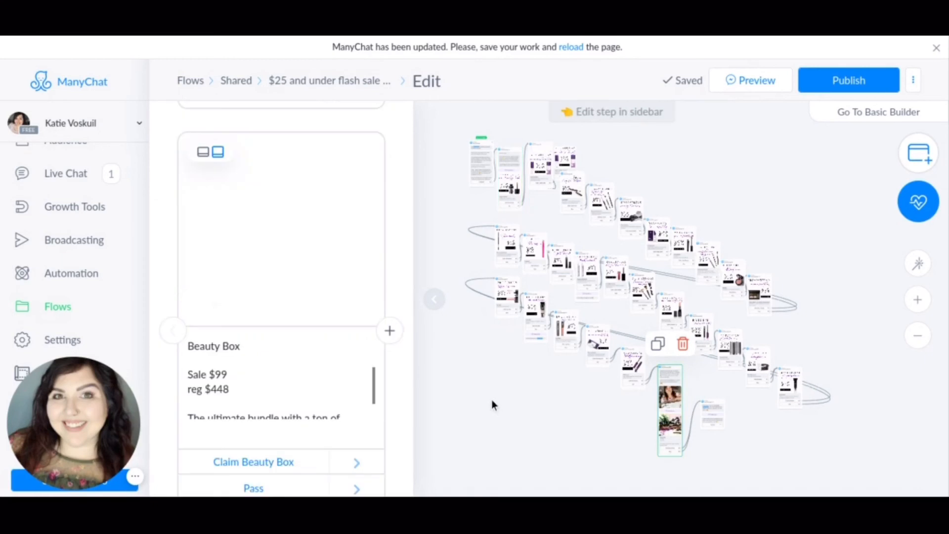
pyautogui.scroll(4, 252, 311)
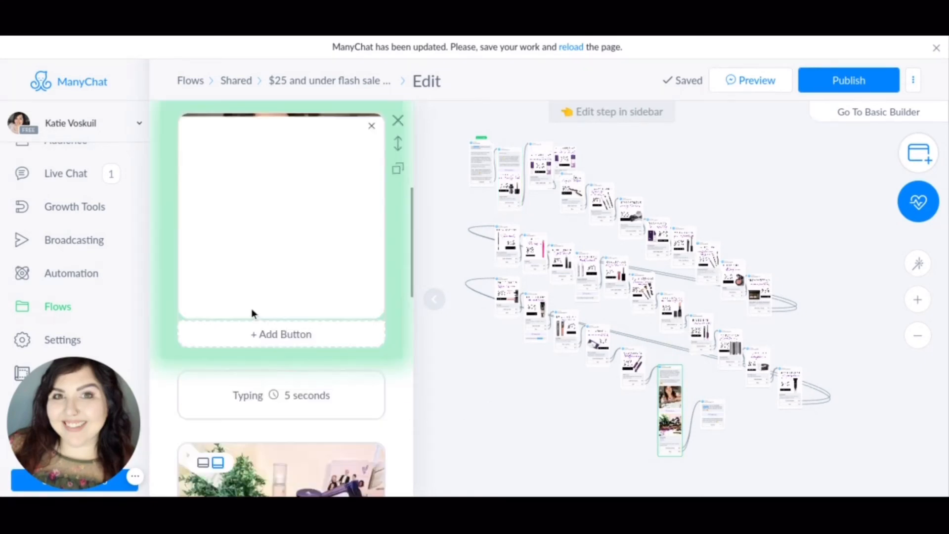
pyautogui.scroll(-5, 251, 309)
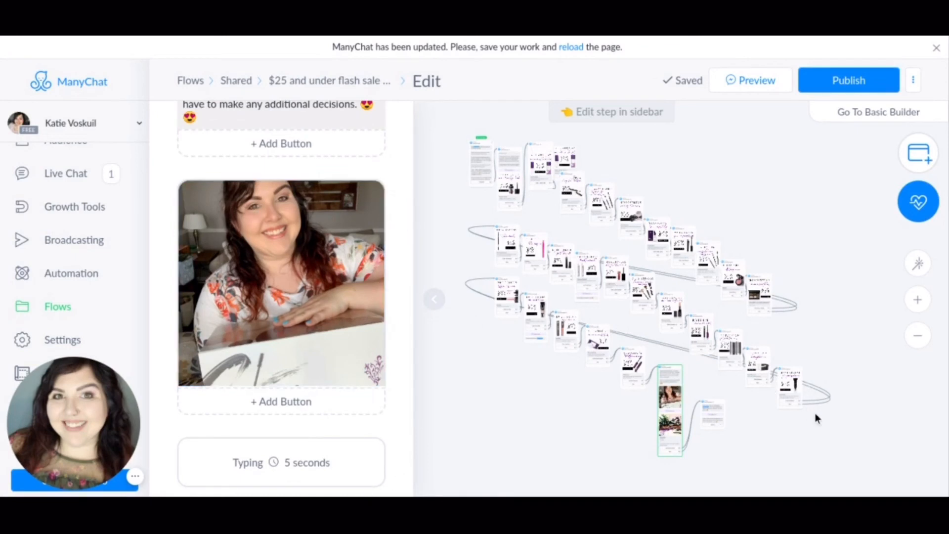
# Open the flow's final step with the Add info button, view its typing delay settings, and close the step.
pyautogui.moveTo(712, 420)
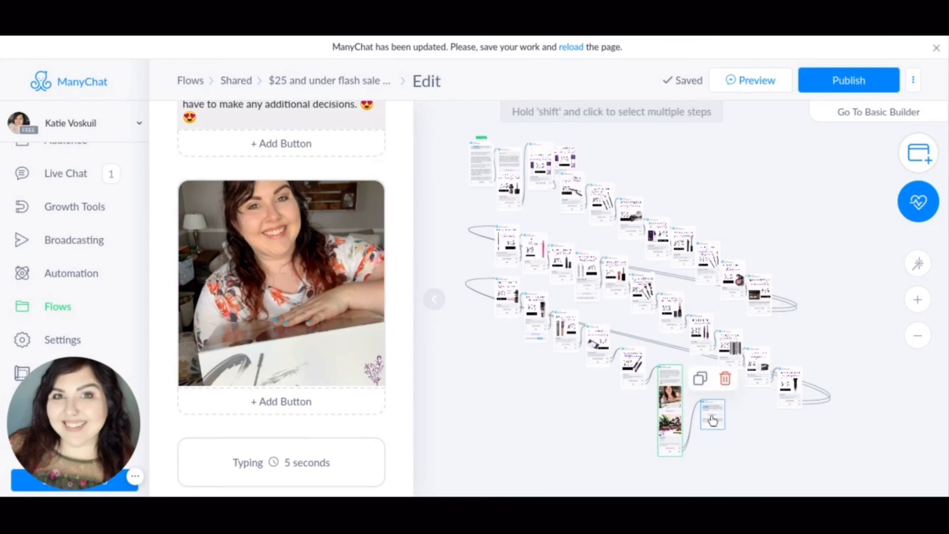
pyautogui.click(712, 420)
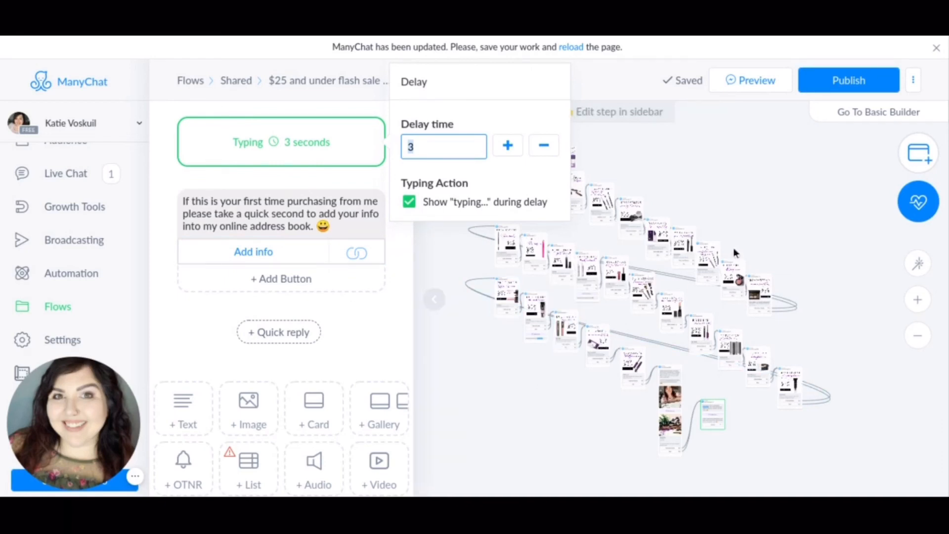
pyautogui.click(736, 295)
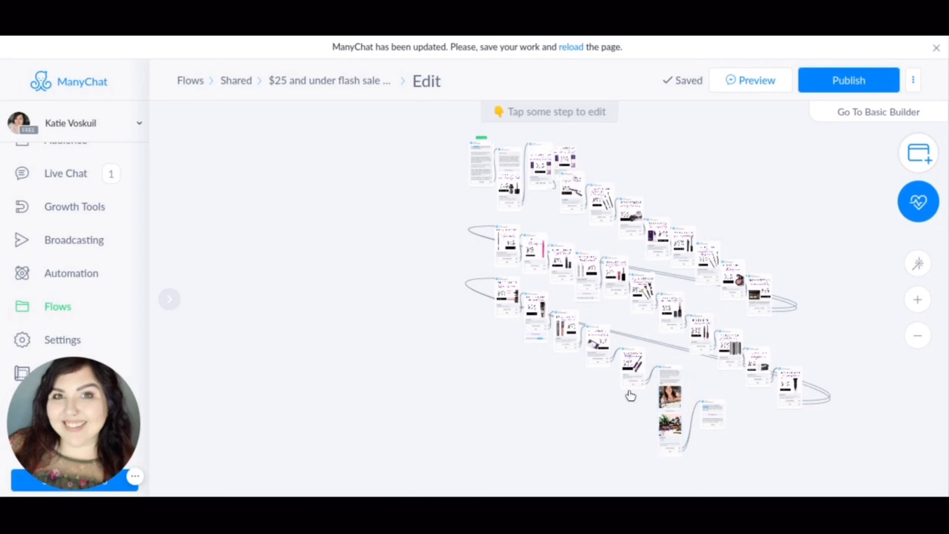
# Open the 4D Mascara message step that precedes the Beauty Box step, and publish the flow.
pyautogui.moveTo(631, 371)
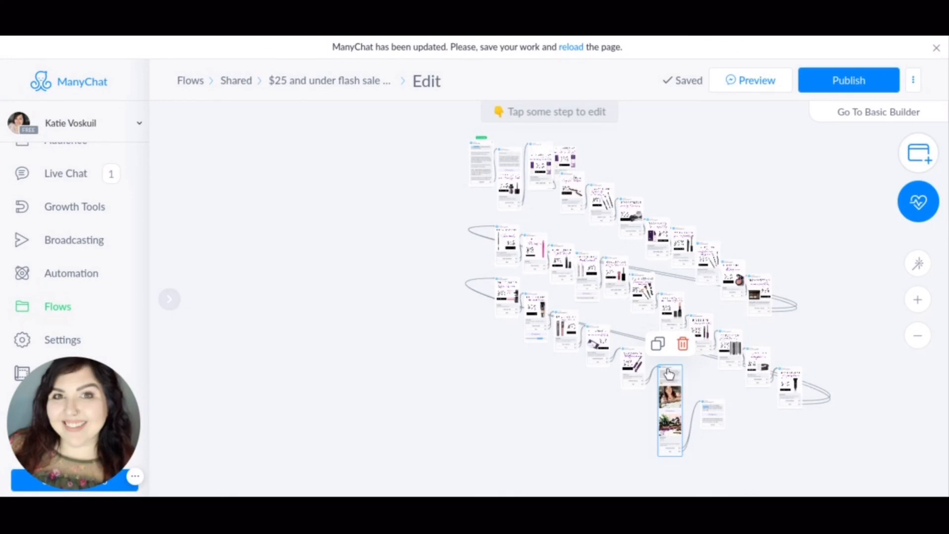
pyautogui.click(633, 366)
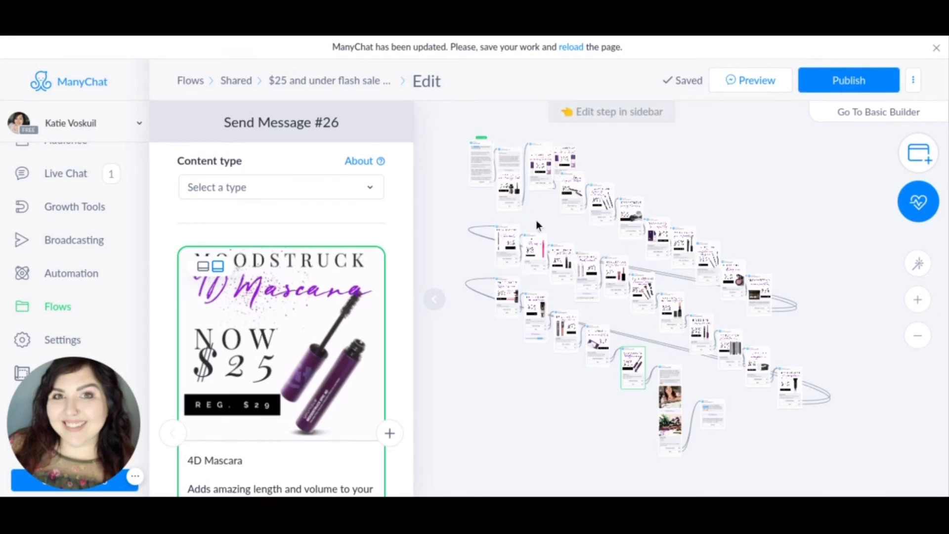
pyautogui.click(858, 84)
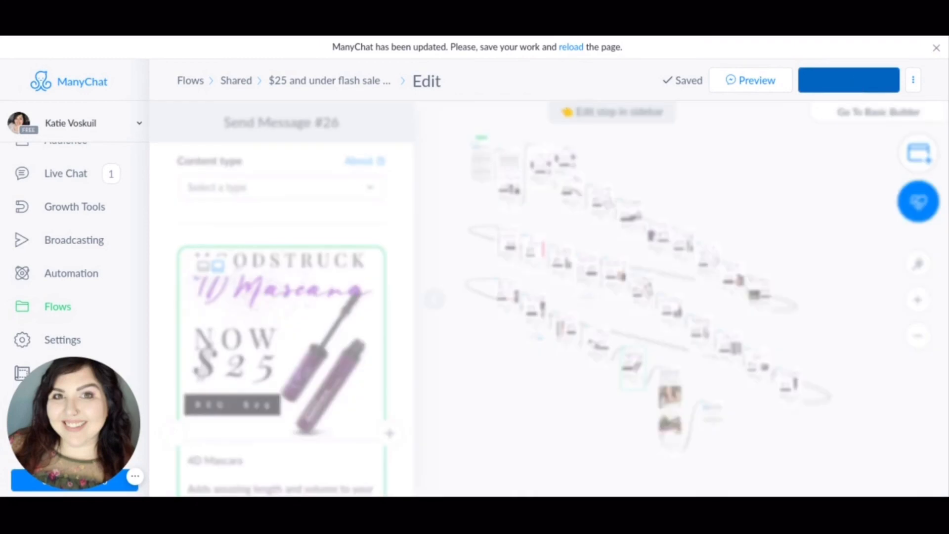